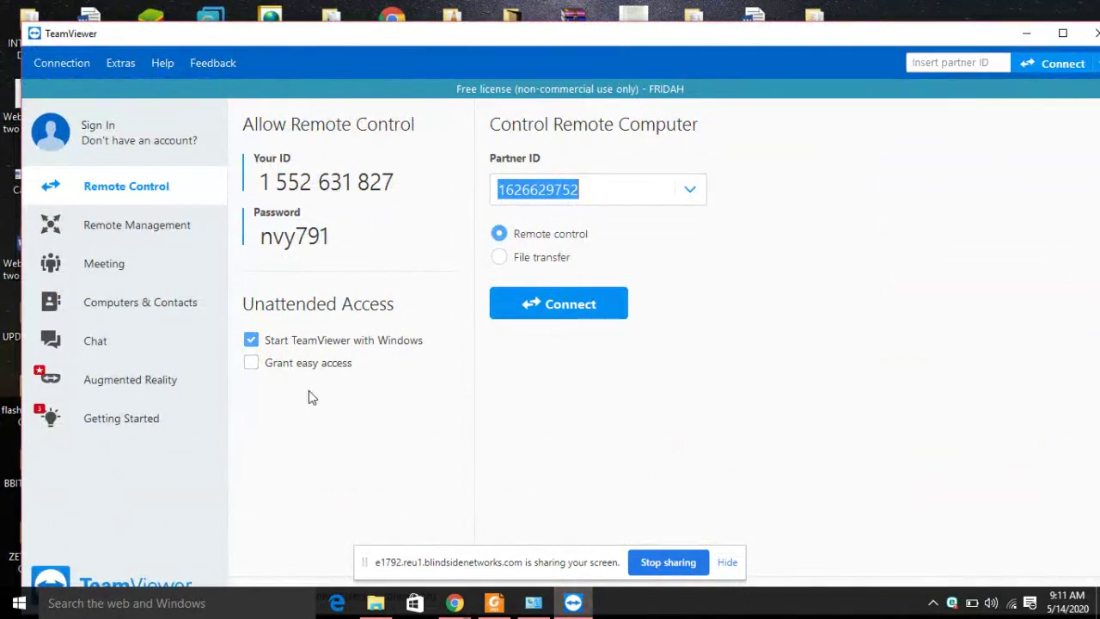
Toggle to File transfer and back to Remote control, then maximize the TeamViewer window.
{"action": "mouse_move", "coordinate": [363, 228]}
{"action": "left_click", "coordinate": [500, 258]}
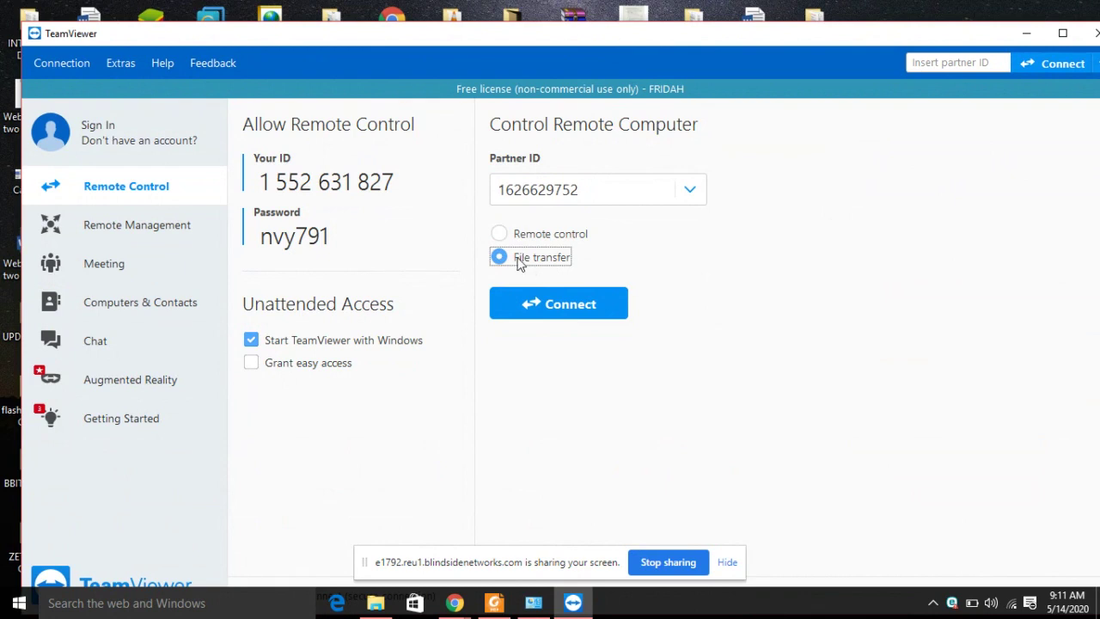
{"action": "left_click", "coordinate": [506, 240]}
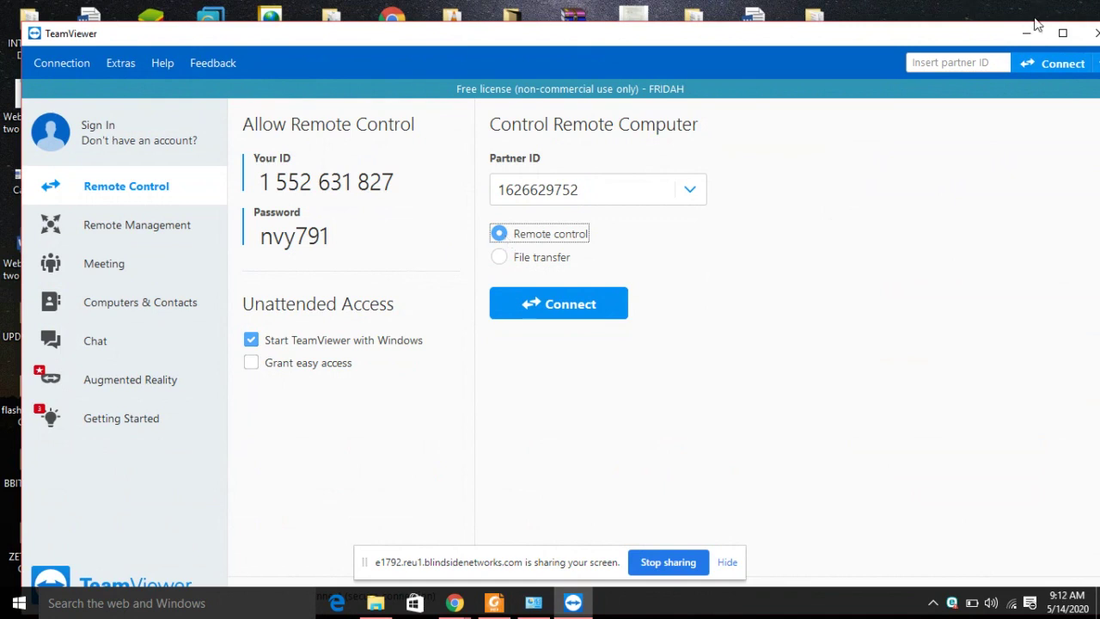
{"action": "left_click", "coordinate": [1066, 36]}
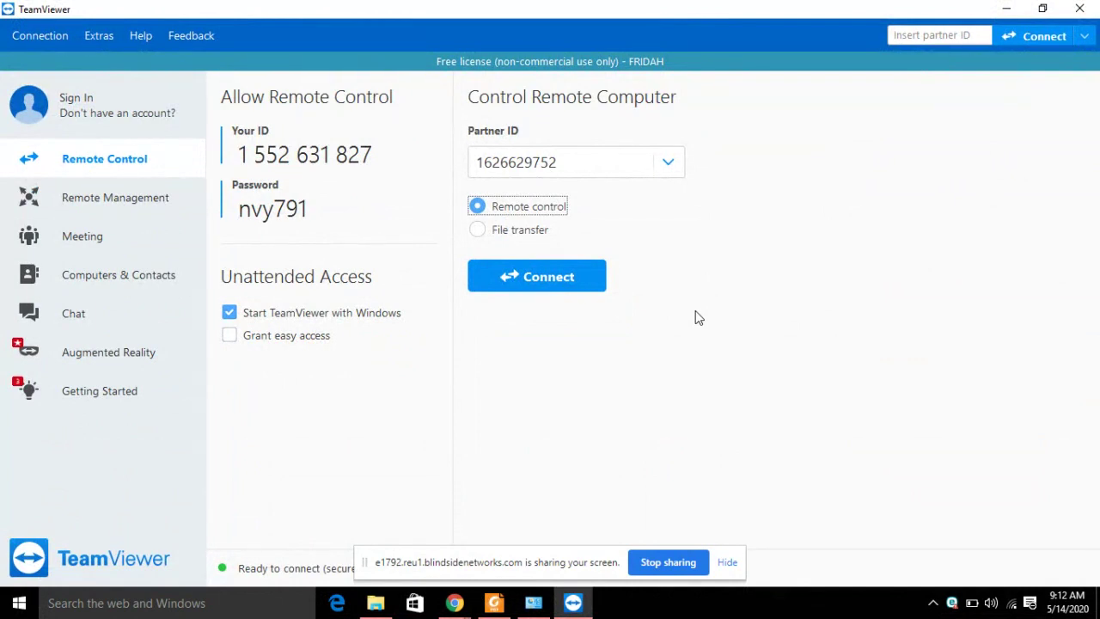
{"action": "double_click", "coordinate": [564, 164]}
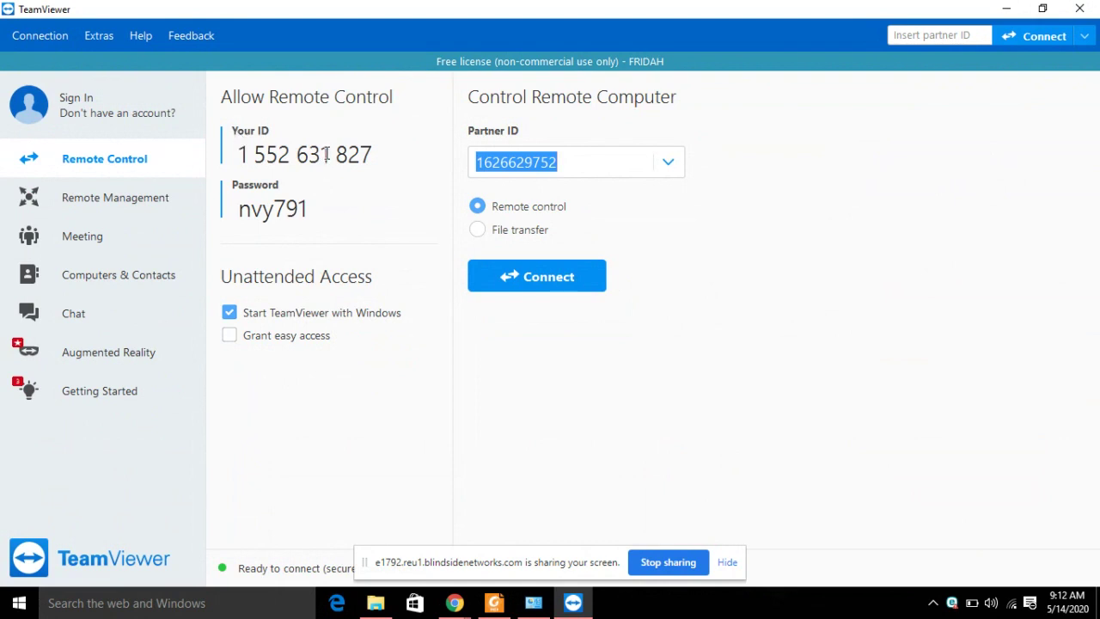
{"action": "left_click", "coordinate": [257, 154]}
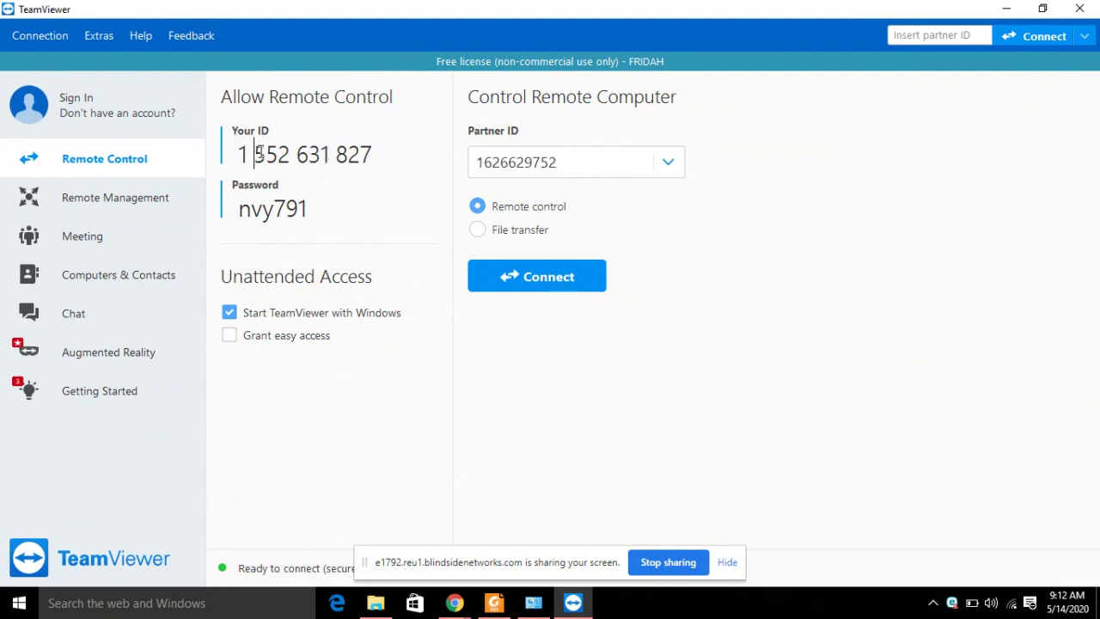
Create a new random access password and erase the old partner ID.
{"action": "mouse_move", "coordinate": [293, 210]}
{"action": "left_click_drag", "start_coordinate": [308, 209], "coordinate": [238, 209]}
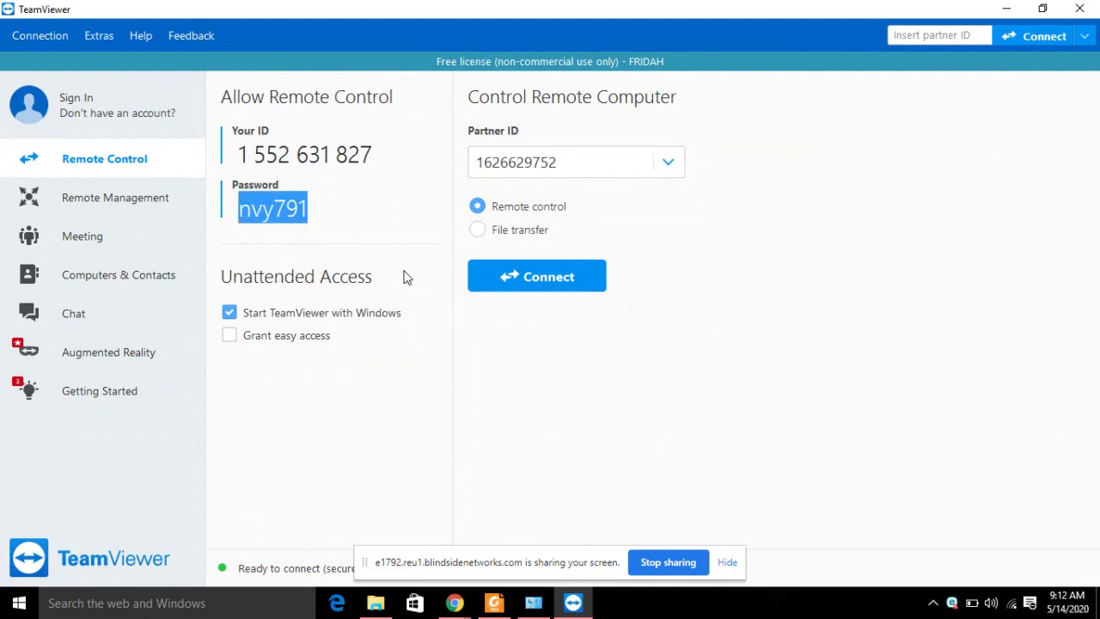
{"action": "left_click", "coordinate": [405, 207]}
{"action": "left_click", "coordinate": [421, 209]}
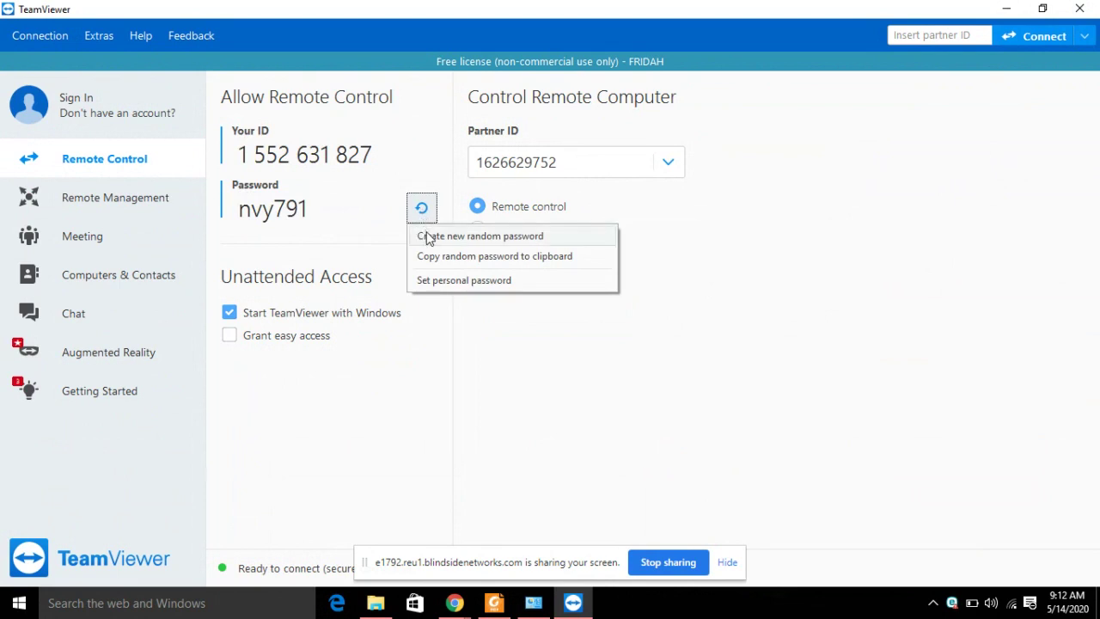
{"action": "left_click", "coordinate": [427, 236]}
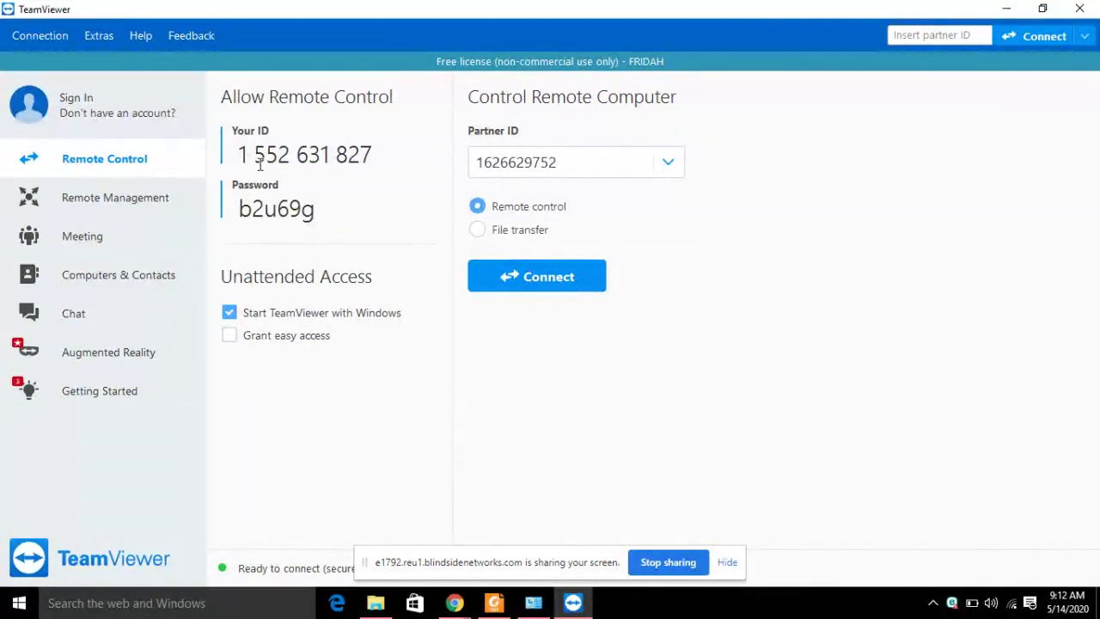
{"action": "double_click", "coordinate": [558, 163]}
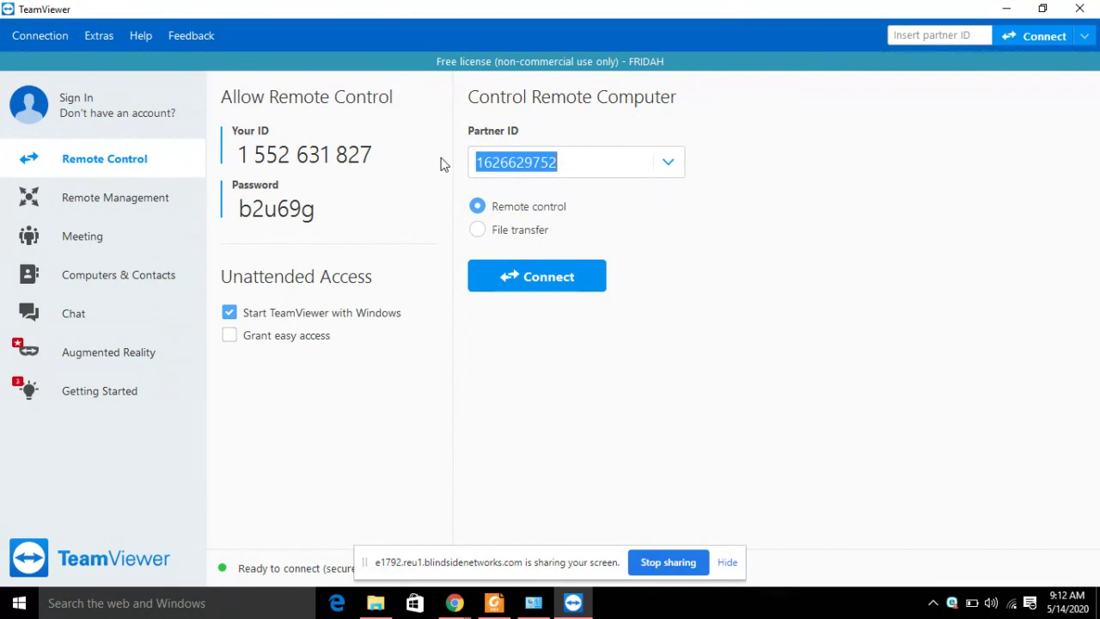
{"action": "key", "text": "BackSpace"}
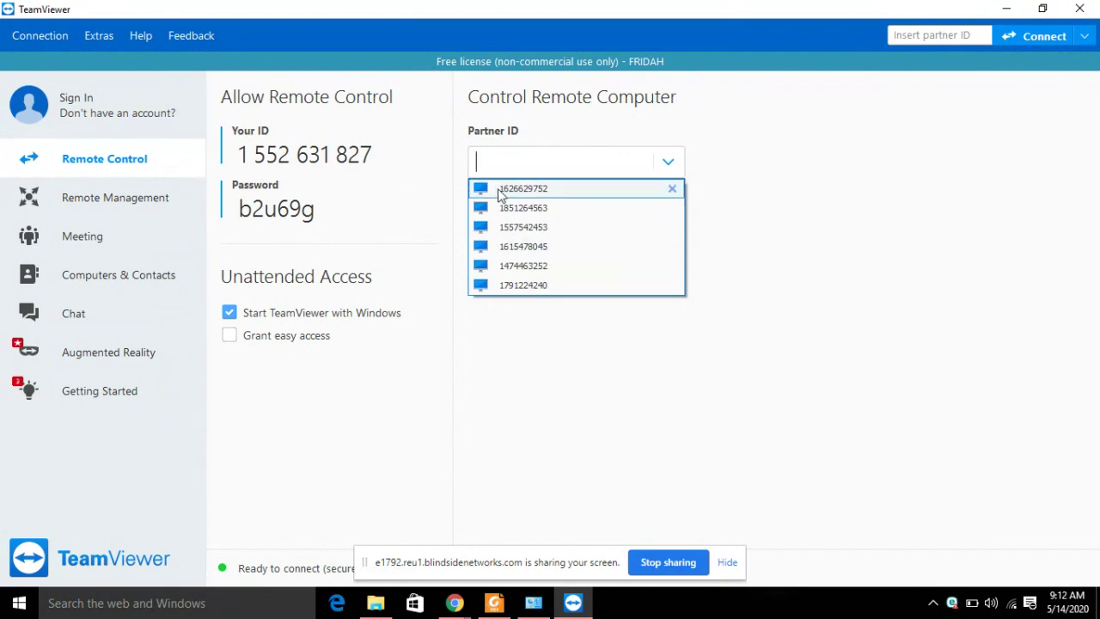
Close the recent partner ID dropdown, leaving the Partner ID field blank.
{"action": "left_click", "coordinate": [504, 164]}
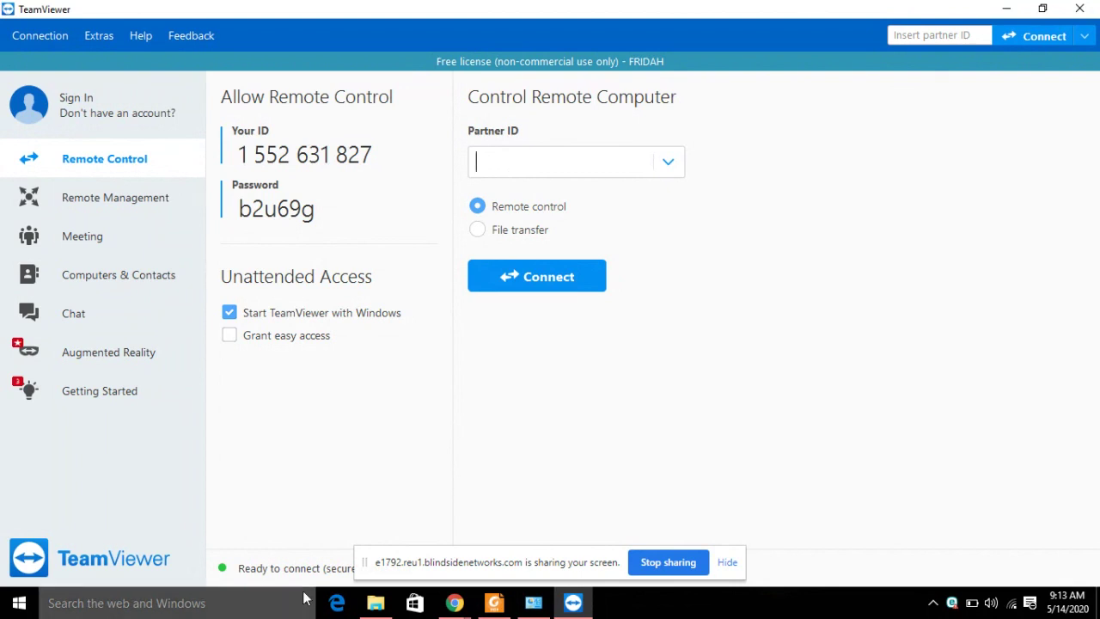
{"action": "mouse_move", "coordinate": [378, 602]}
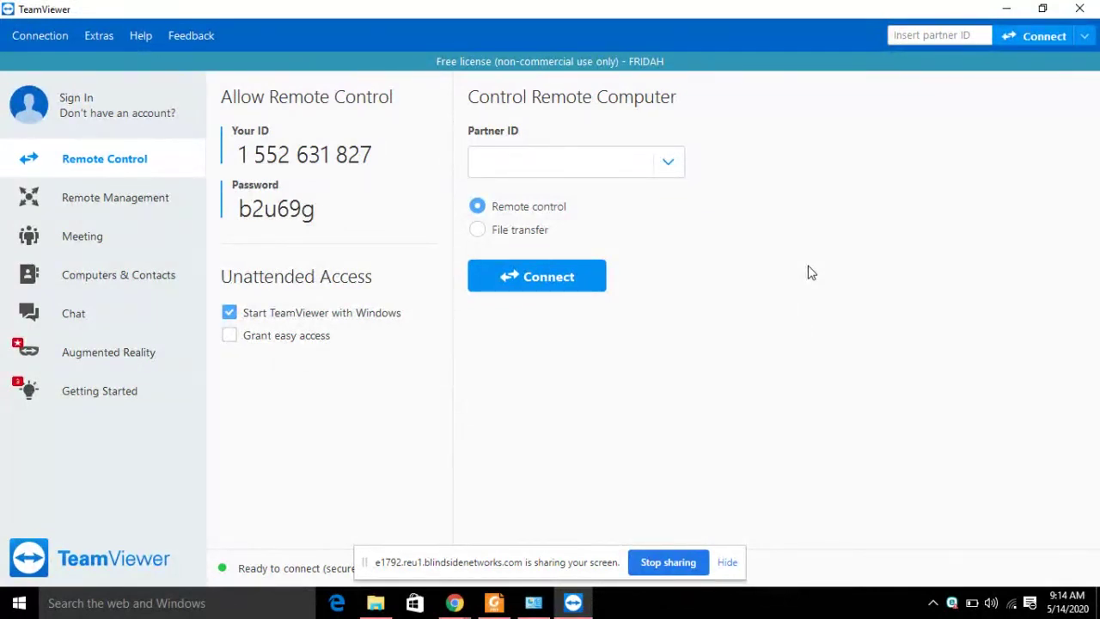
Enter the new partner's ID and connect in Remote control mode.
{"action": "type", "text": "99"}
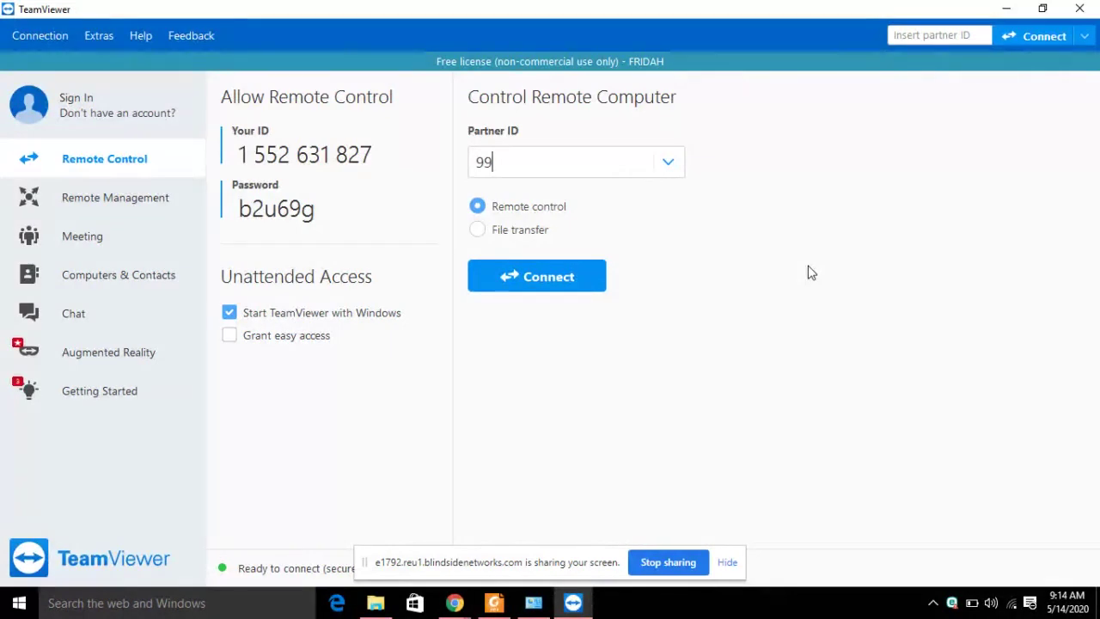
{"action": "type", "text": "8614290"}
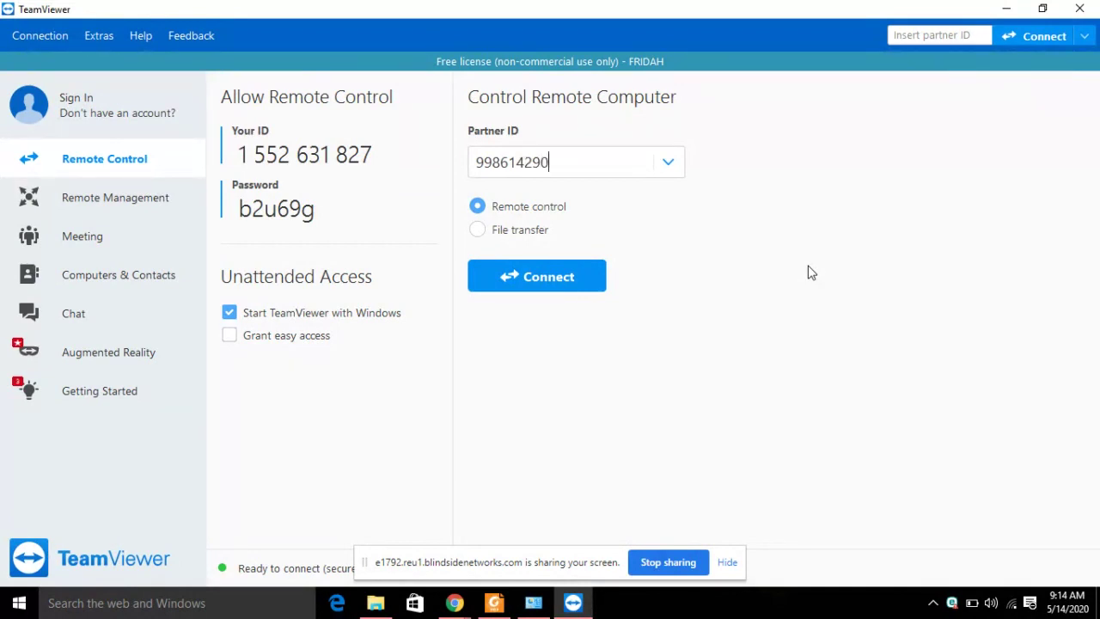
{"action": "left_click", "coordinate": [534, 279]}
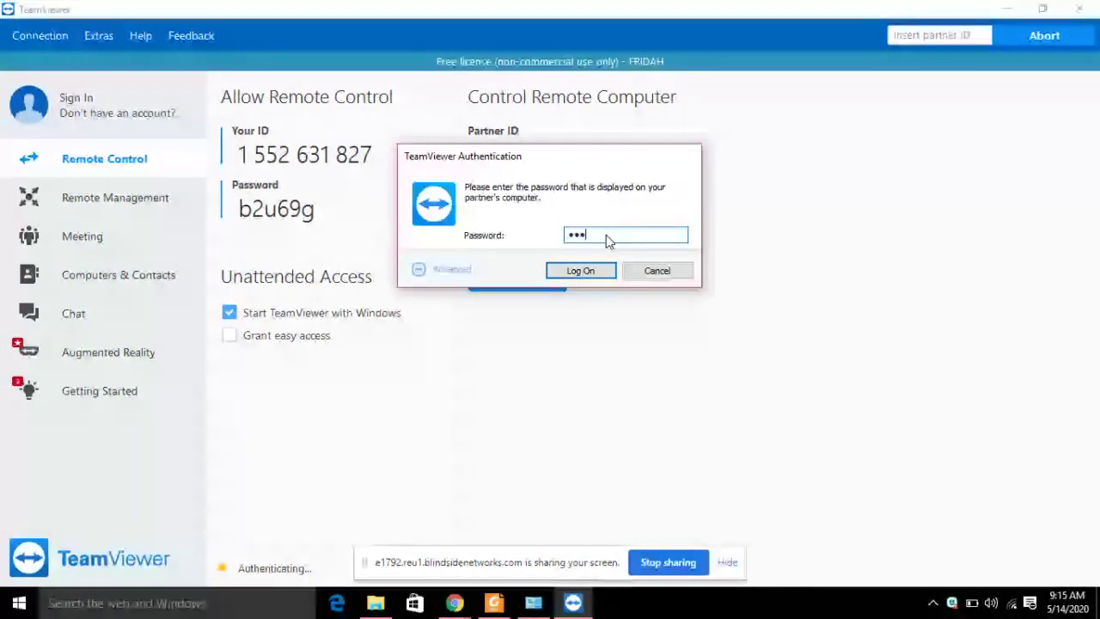
Complete the partner password and log on to the remote computer.
{"action": "type", "text": "•••"}
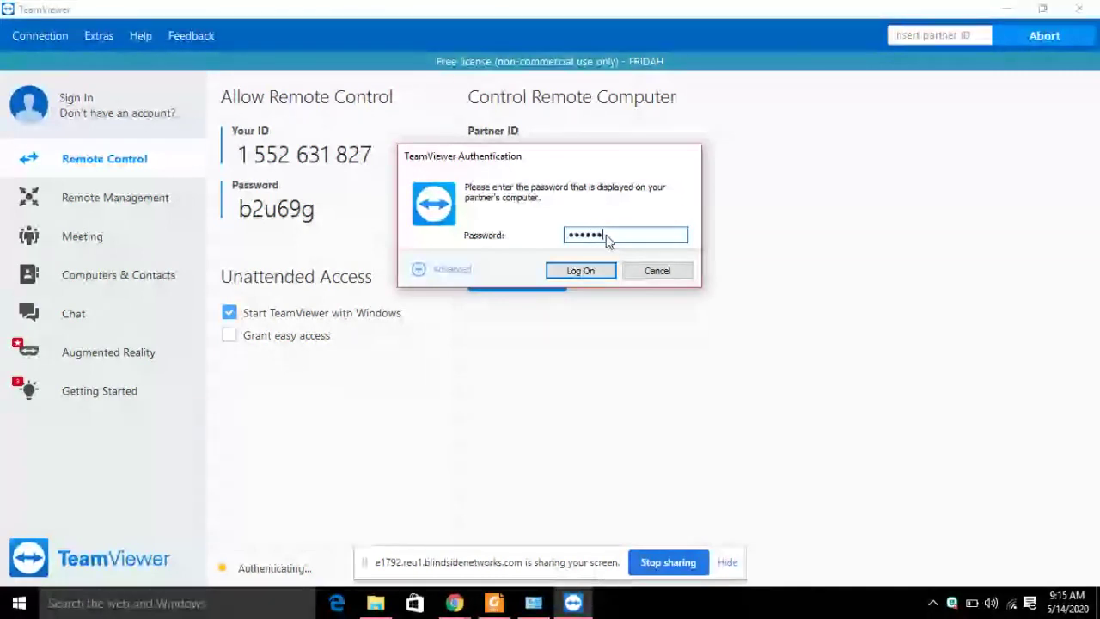
{"action": "left_click", "coordinate": [578, 270]}
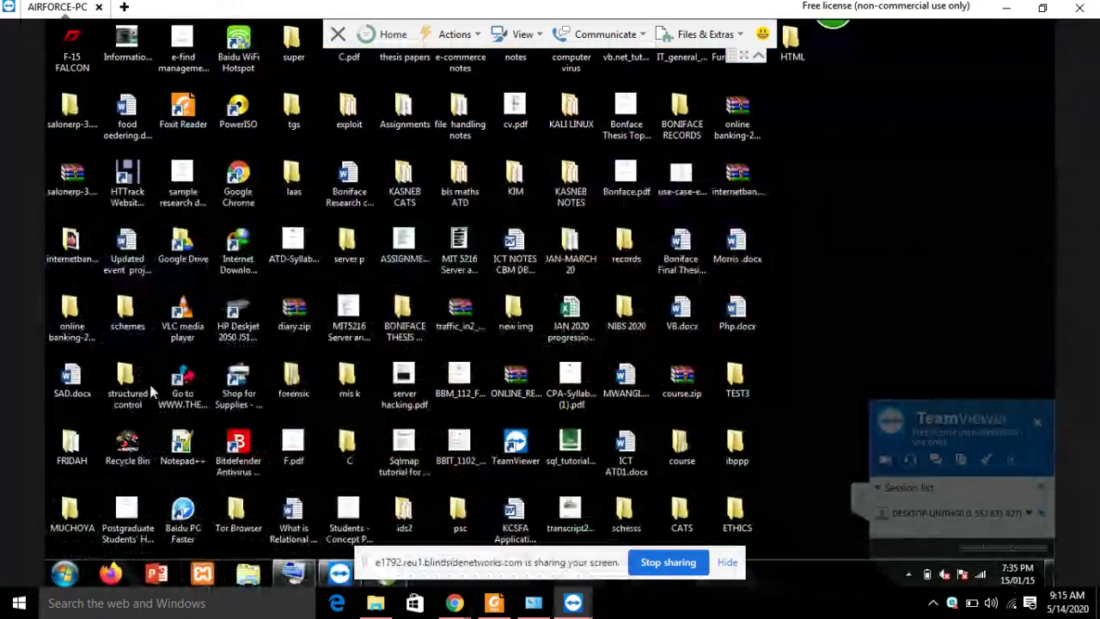
Open the F-15 FALCON computer window from the remote Start menu.
{"action": "left_click", "coordinate": [65, 574]}
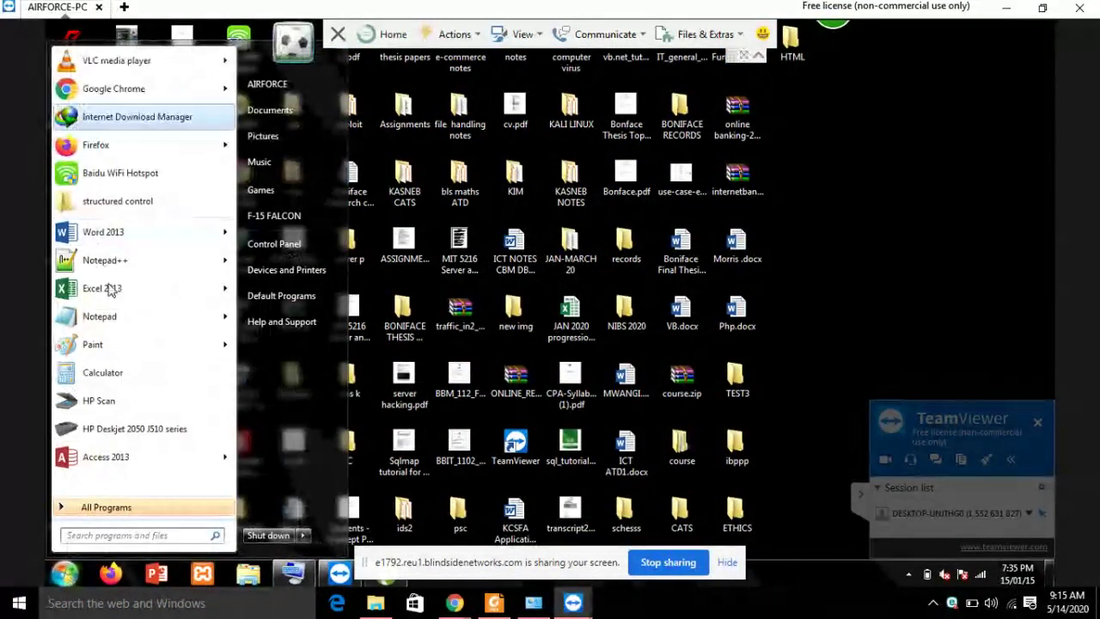
{"action": "left_click", "coordinate": [901, 220]}
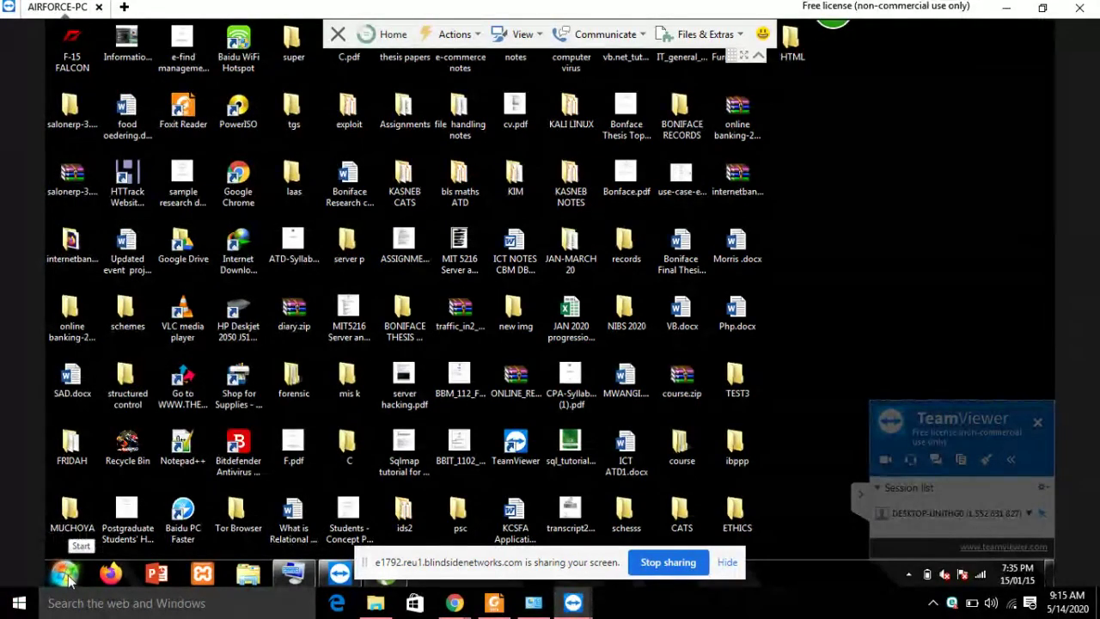
{"action": "left_click", "coordinate": [65, 575]}
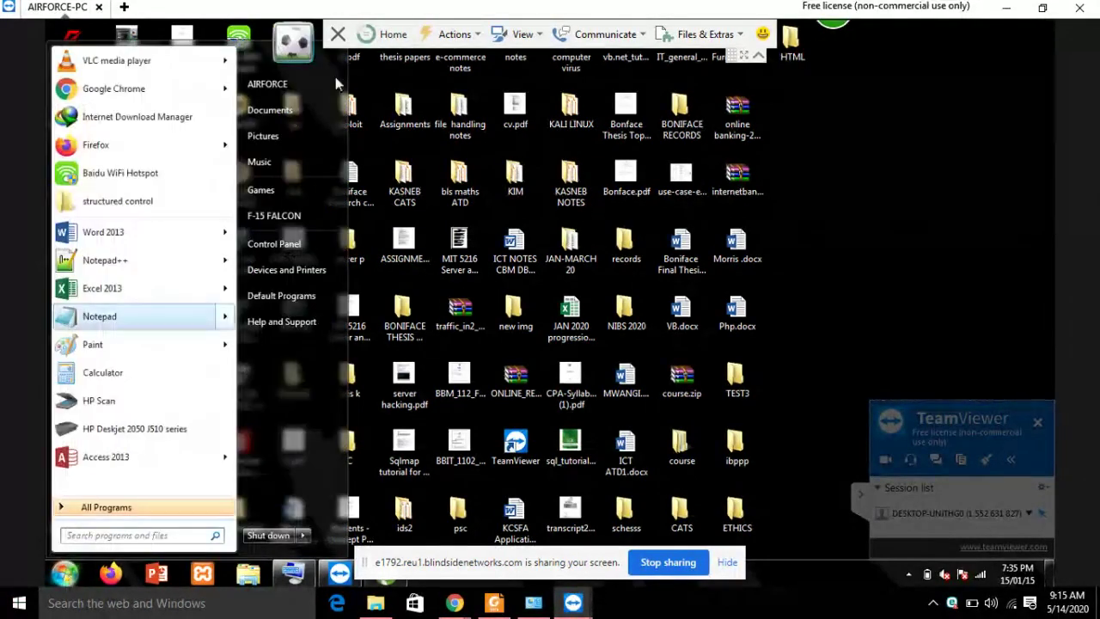
{"action": "left_click", "coordinate": [291, 219]}
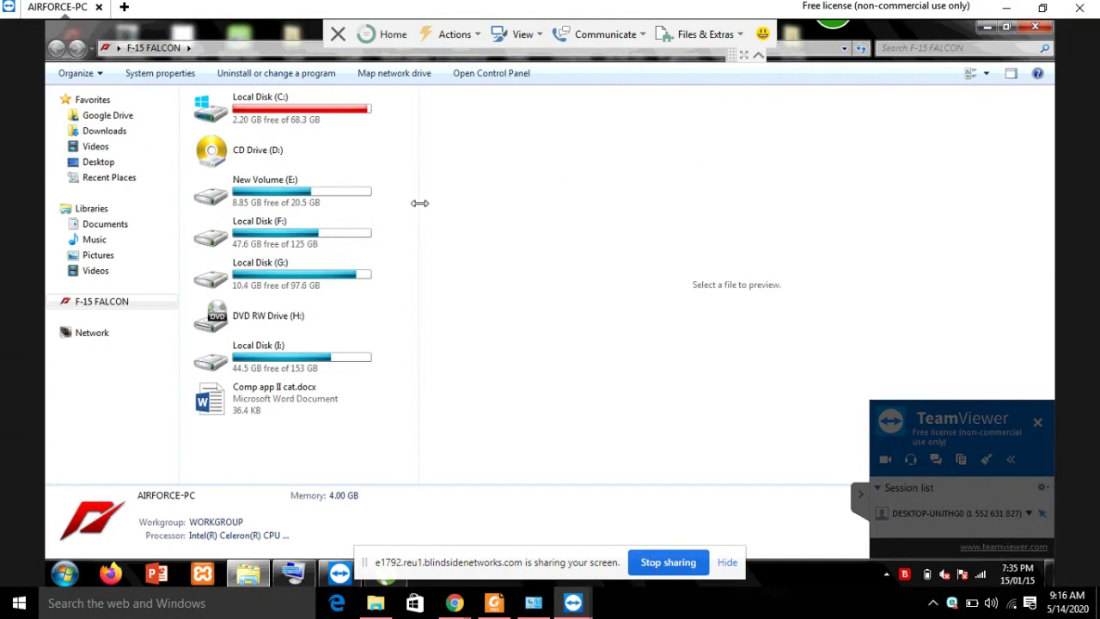
Open New Volume (E:) and move the two DUMP temporary files to the Recycle Bin.
{"action": "left_click_drag", "start_coordinate": [419, 202], "coordinate": [909, 217]}
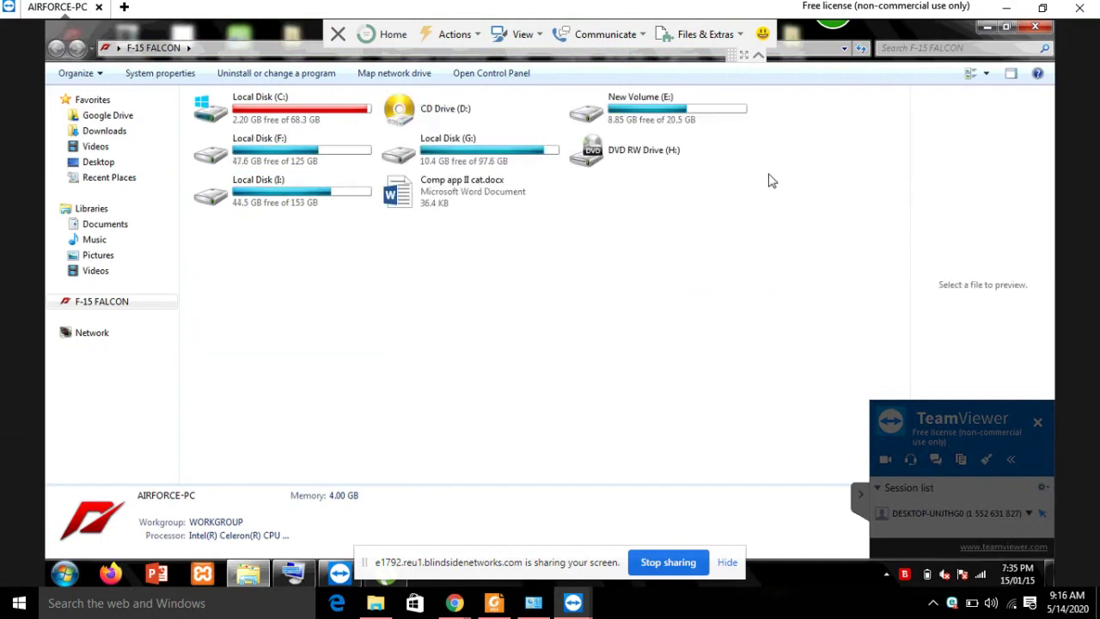
{"action": "left_click", "coordinate": [671, 122]}
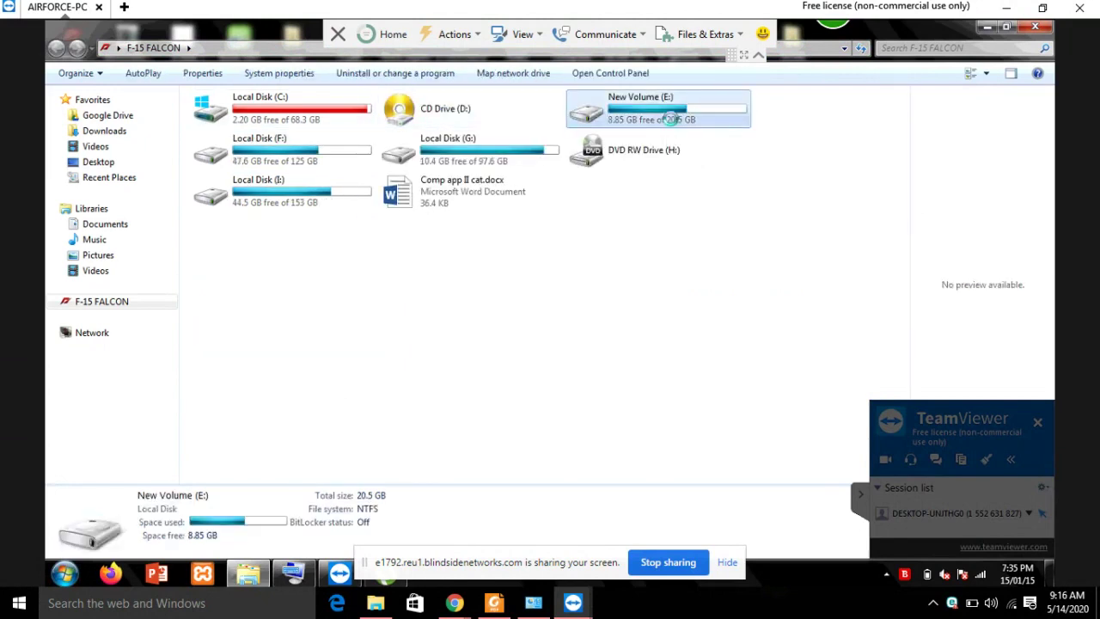
{"action": "double_click", "coordinate": [671, 120]}
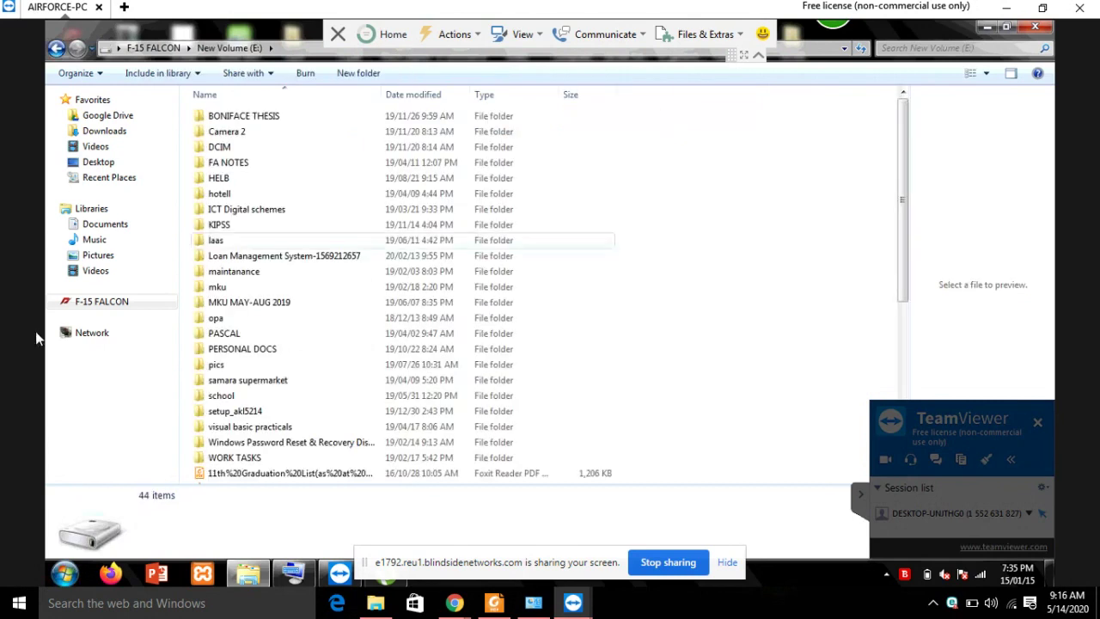
{"action": "scroll", "coordinate": [331, 352], "scroll_direction": "down", "scroll_amount": 3}
{"action": "scroll", "coordinate": [279, 380], "scroll_direction": "down", "scroll_amount": 4}
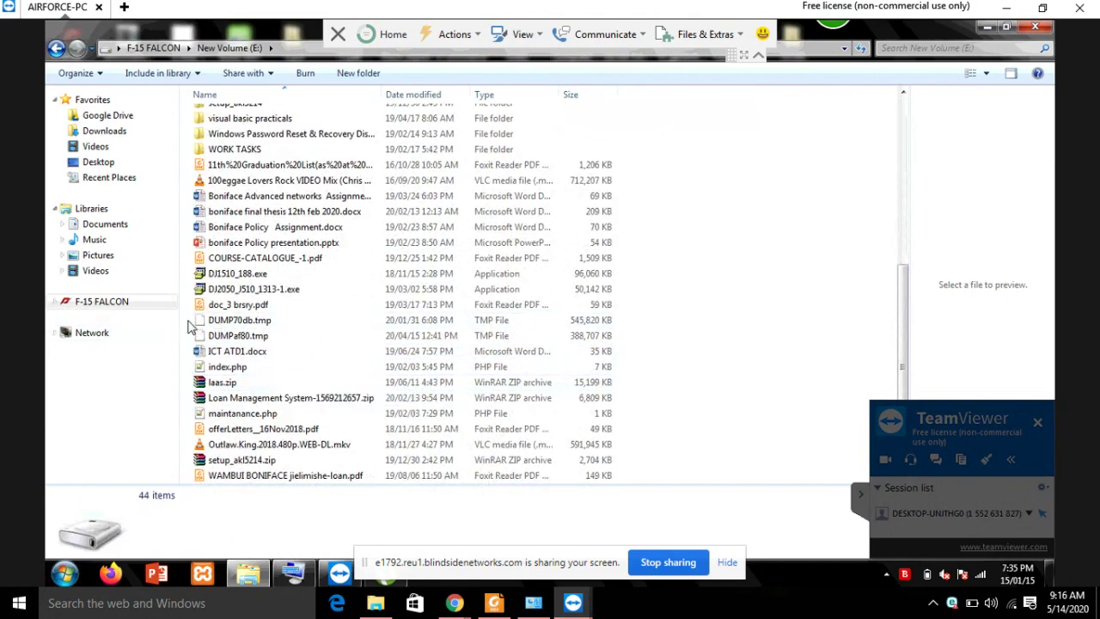
{"action": "left_click_drag", "start_coordinate": [188, 313], "coordinate": [205, 341]}
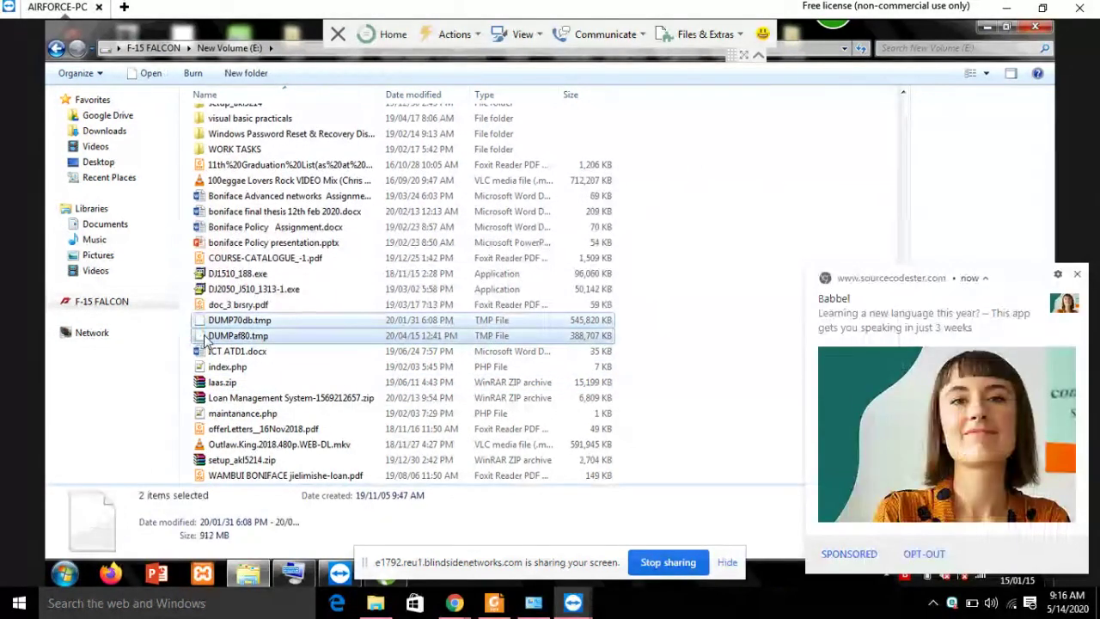
{"action": "key", "text": "Delete"}
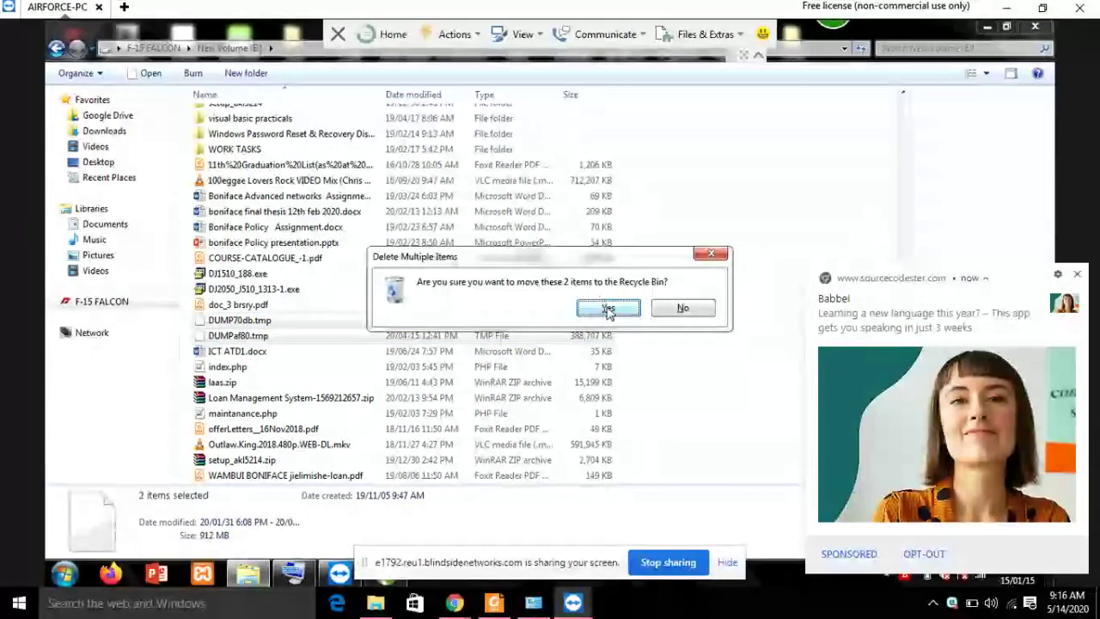
{"action": "left_click", "coordinate": [607, 309]}
{"action": "left_click", "coordinate": [607, 344]}
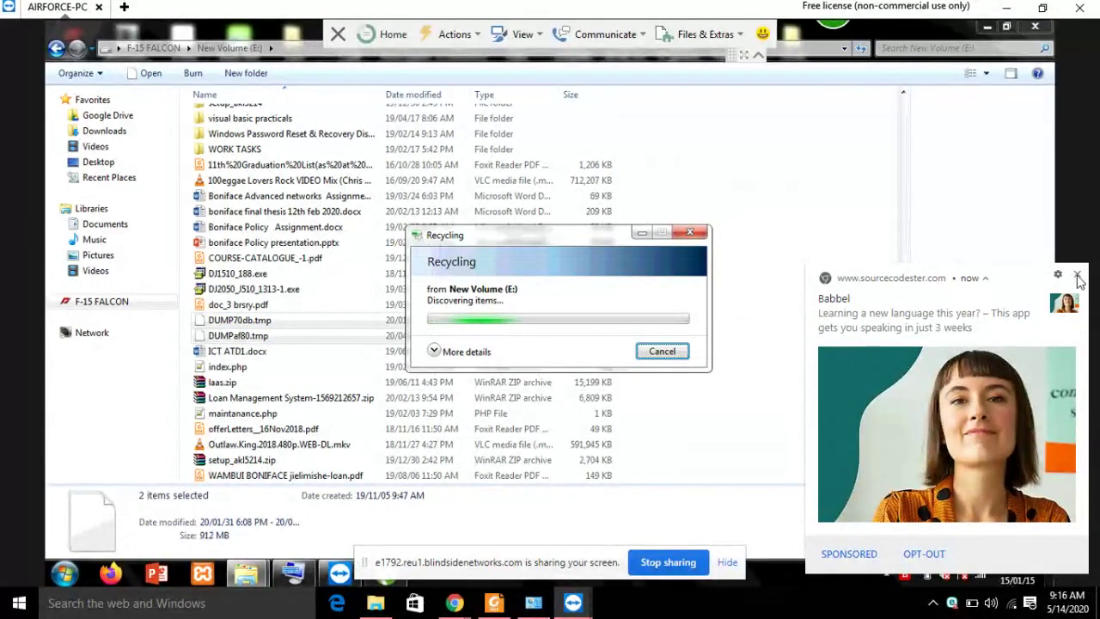
Dismiss the Babbel notification and delete the setup_akl5214.zip archive.
{"action": "left_click", "coordinate": [1078, 275]}
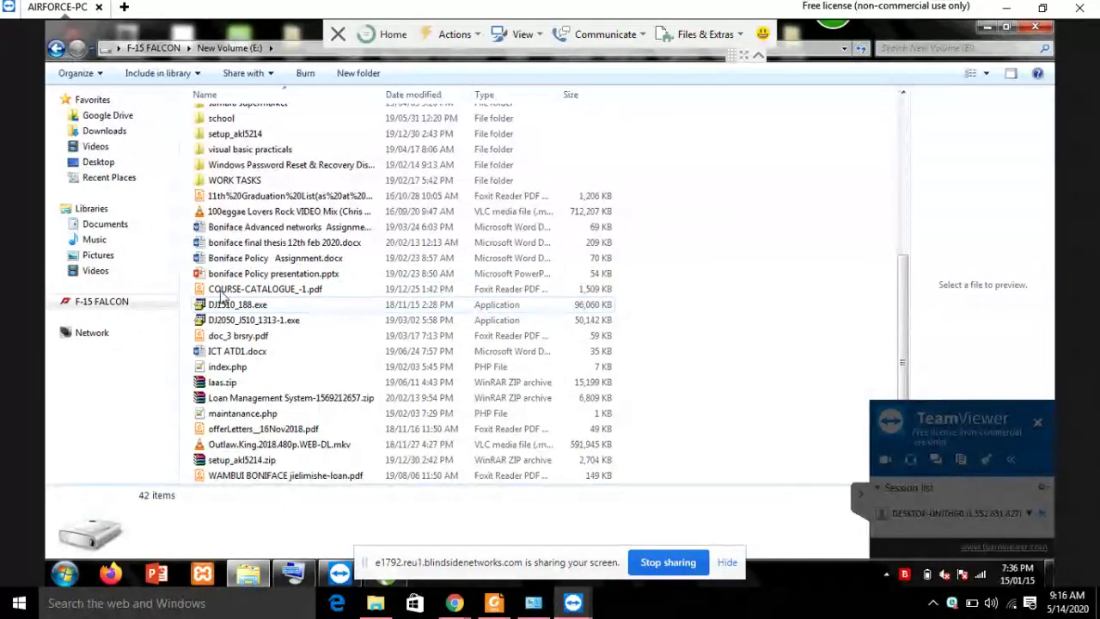
{"action": "scroll", "coordinate": [266, 311], "scroll_direction": "up", "scroll_amount": 3}
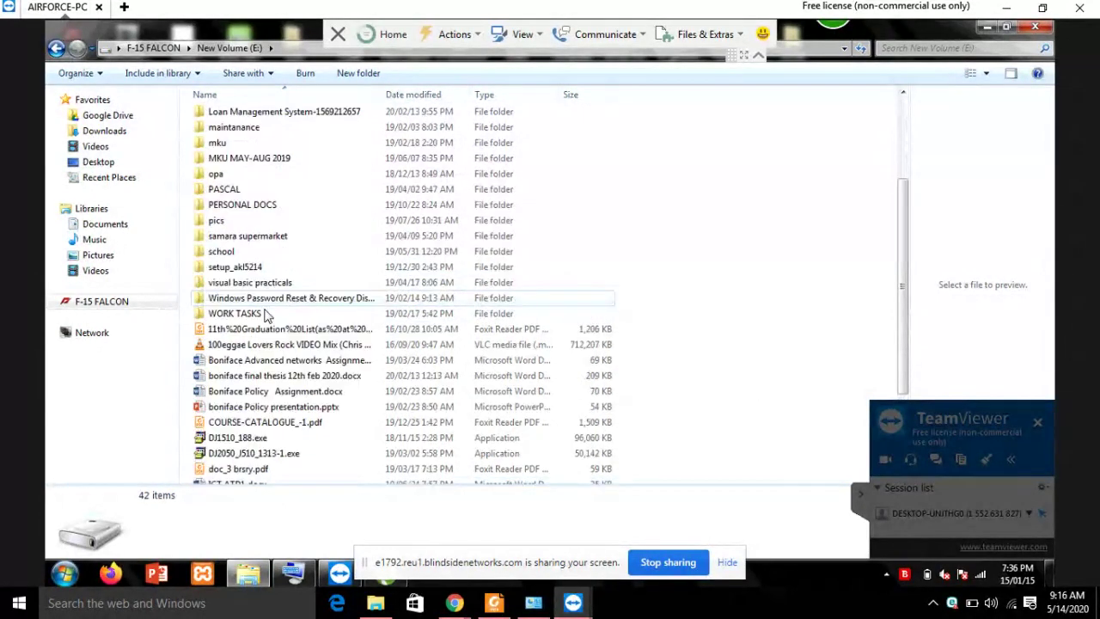
{"action": "scroll", "coordinate": [267, 313], "scroll_direction": "down", "scroll_amount": 3}
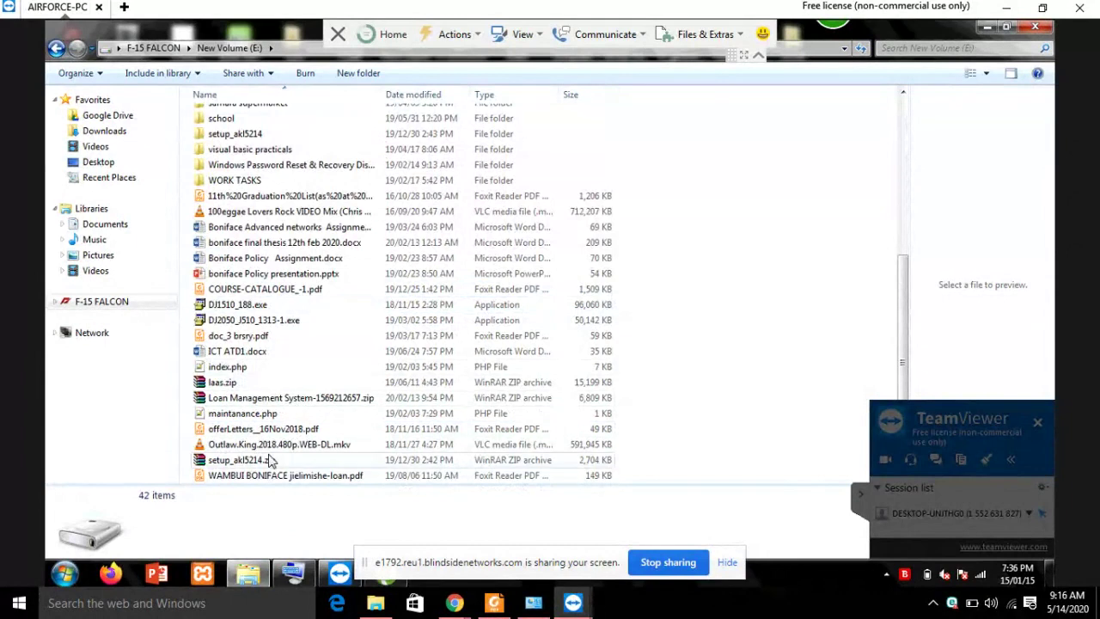
{"action": "left_click", "coordinate": [243, 466]}
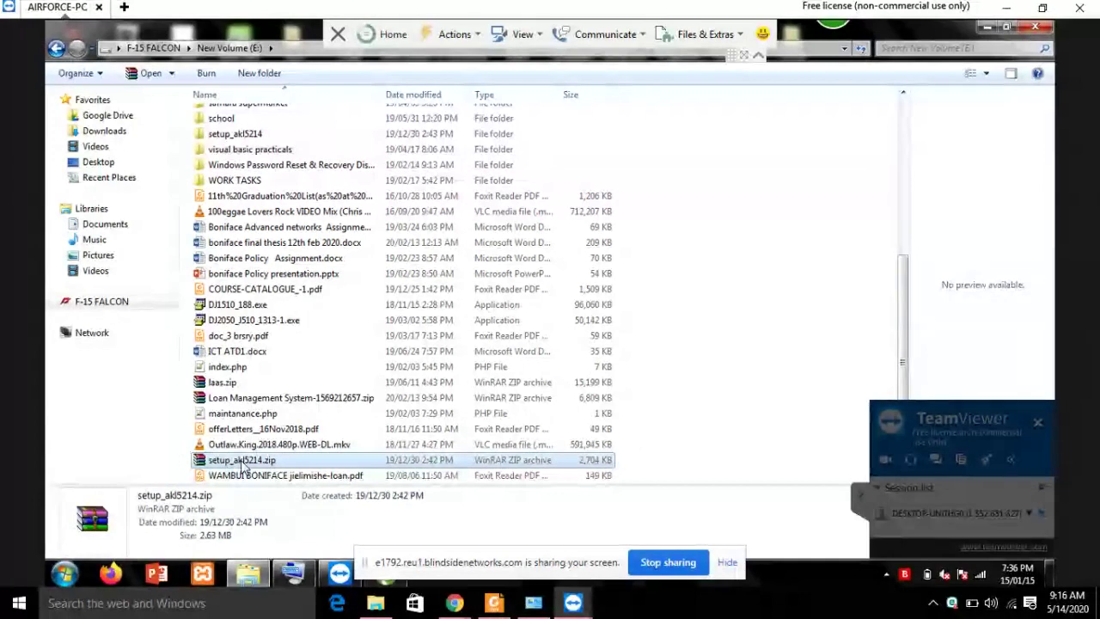
{"action": "key", "text": "Delete"}
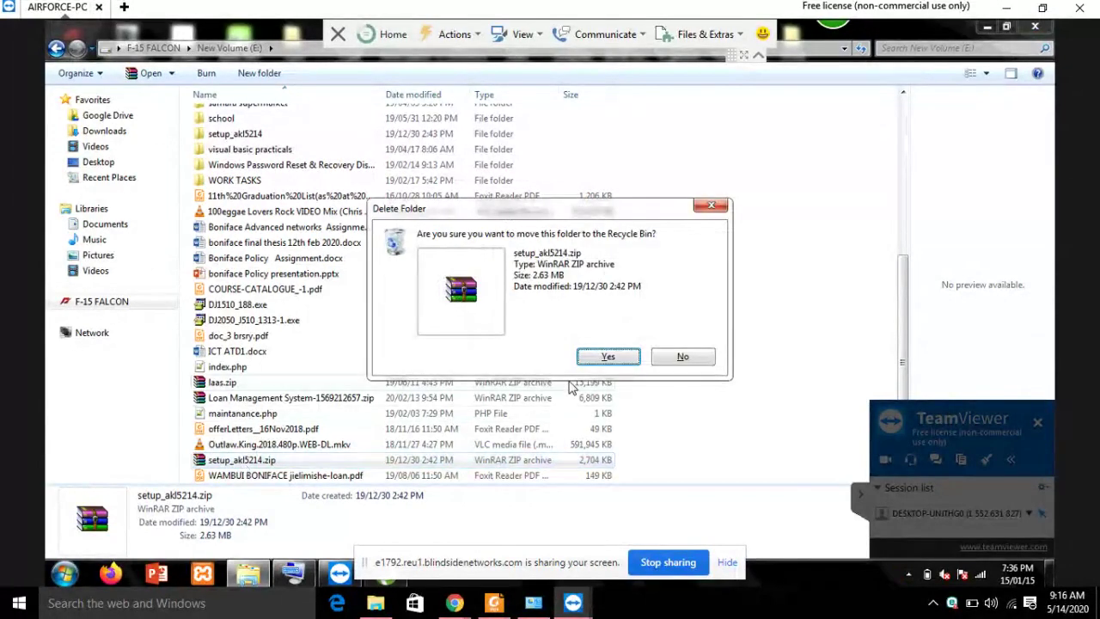
{"action": "left_click", "coordinate": [608, 356]}
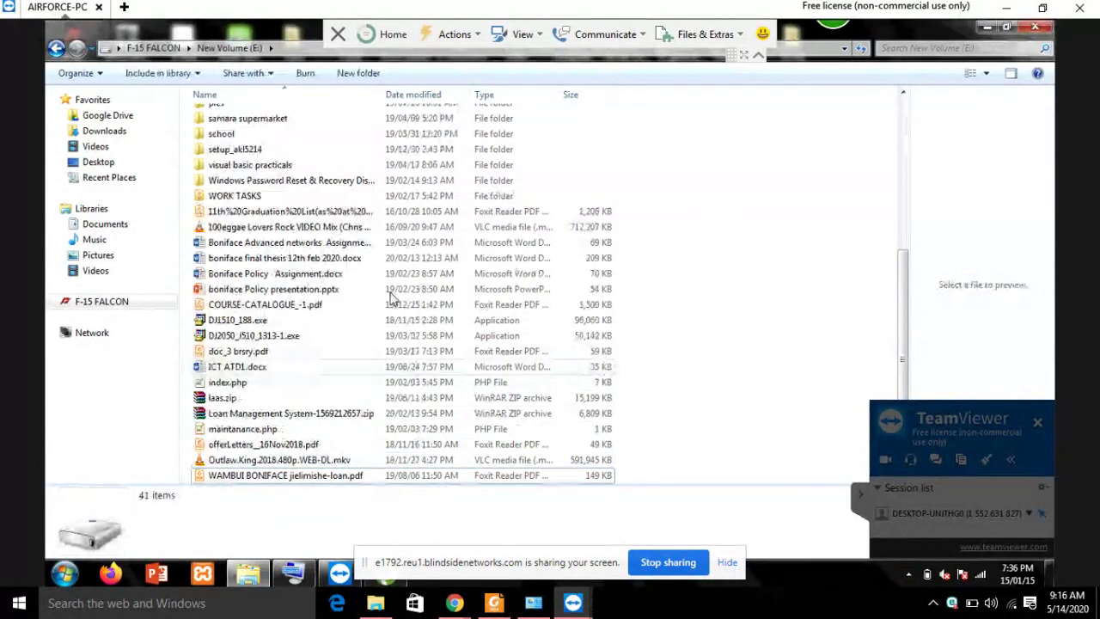
Browse Control Panel's Network and Internet, return to Computer, then open the Network location.
{"action": "left_click", "coordinate": [96, 306]}
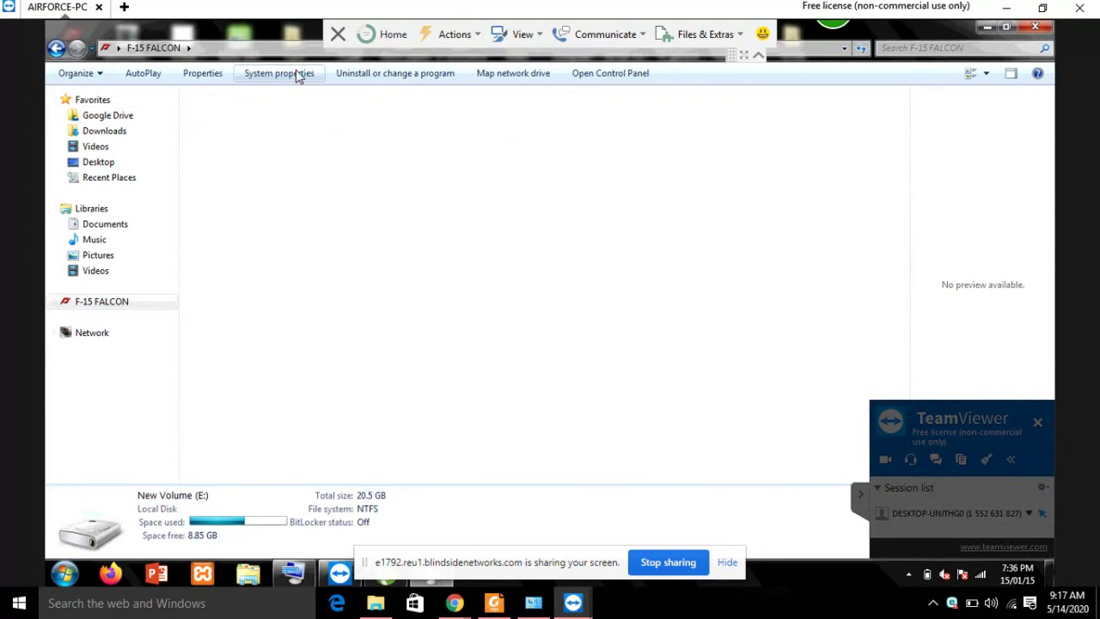
{"action": "left_click", "coordinate": [55, 48]}
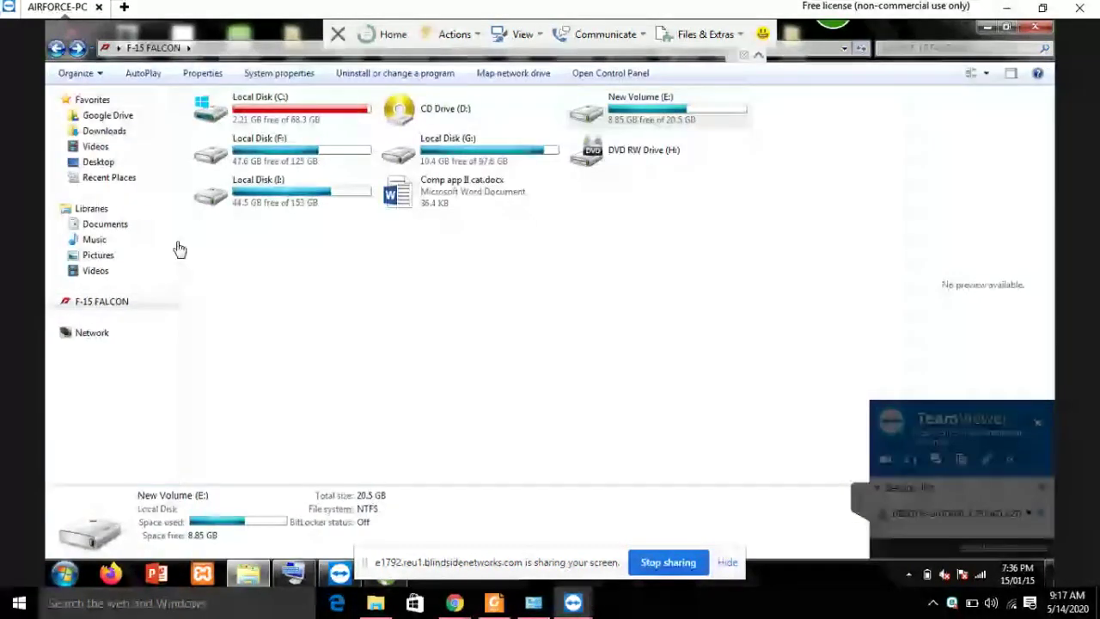
{"action": "left_click", "coordinate": [615, 74]}
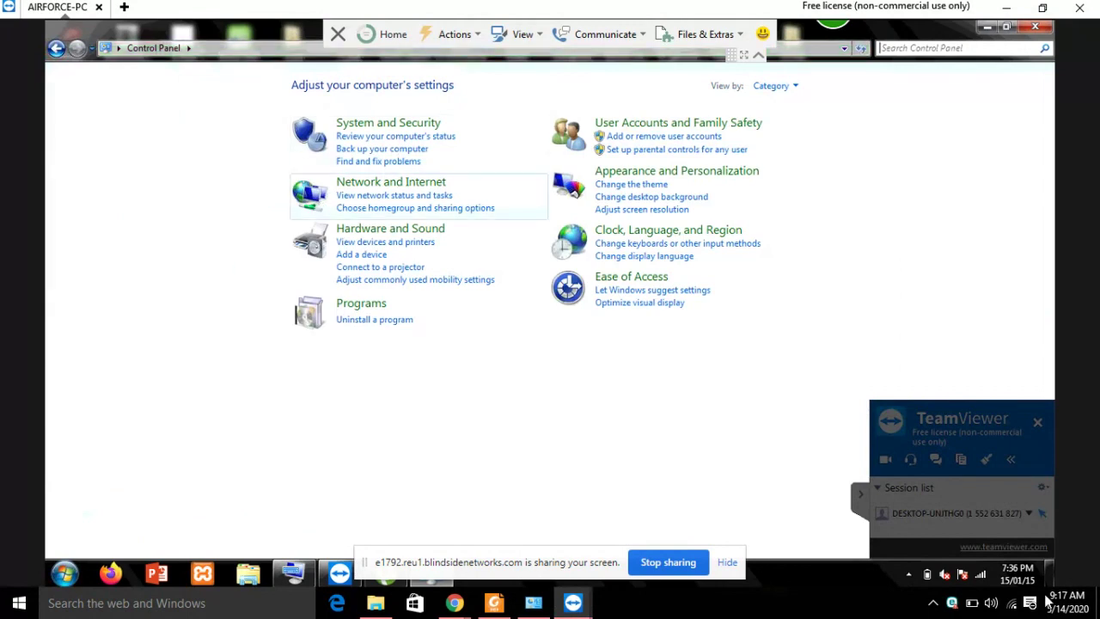
{"action": "left_click", "coordinate": [379, 186]}
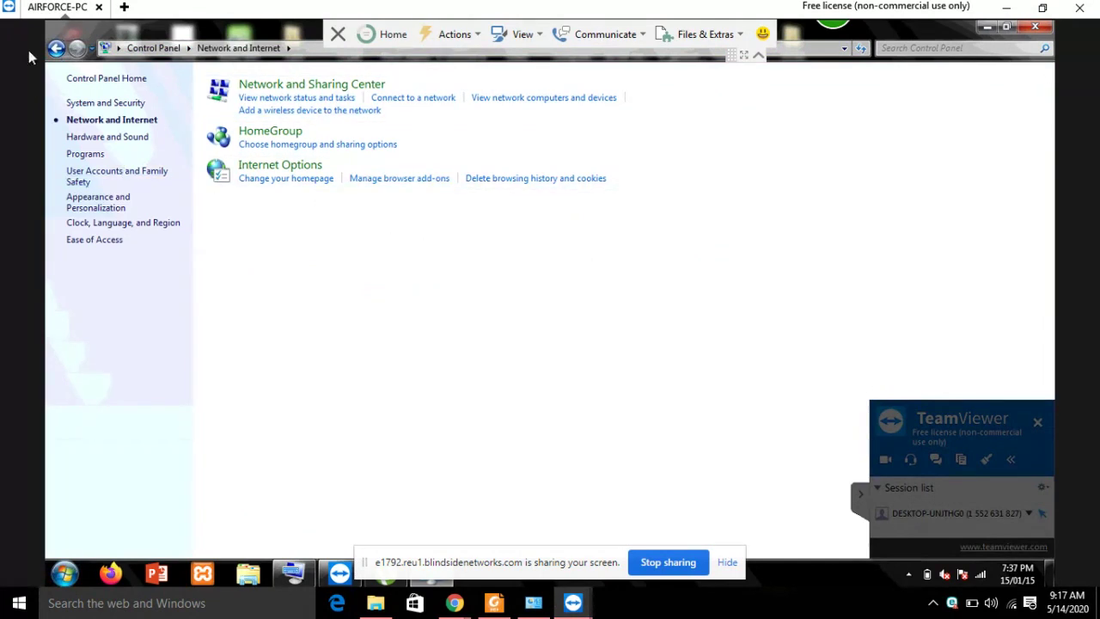
{"action": "left_click", "coordinate": [57, 49]}
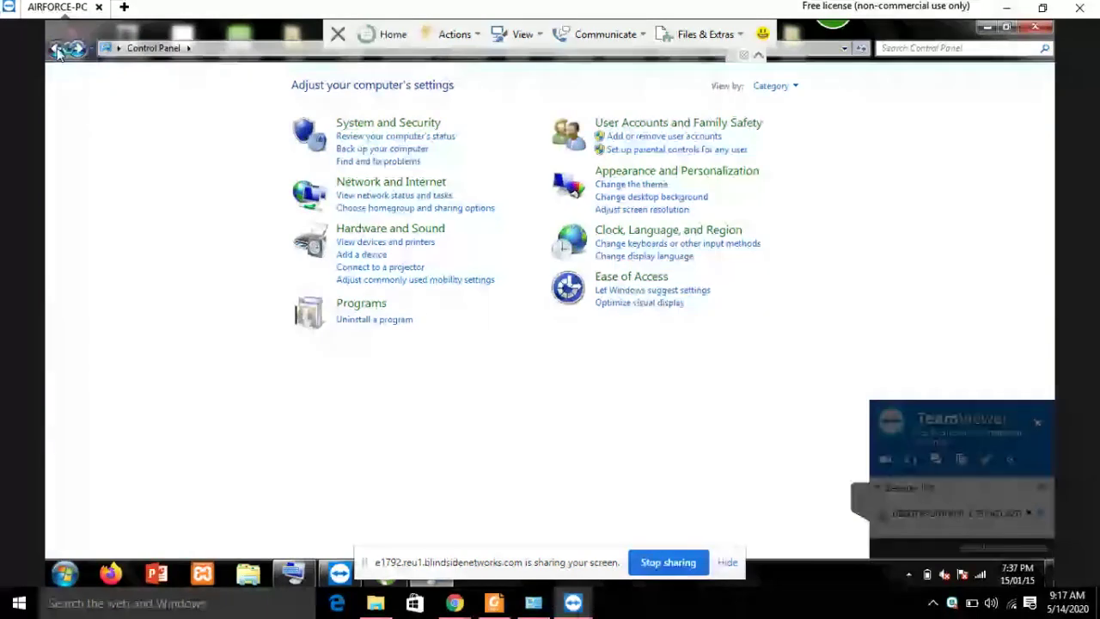
{"action": "left_click", "coordinate": [57, 49]}
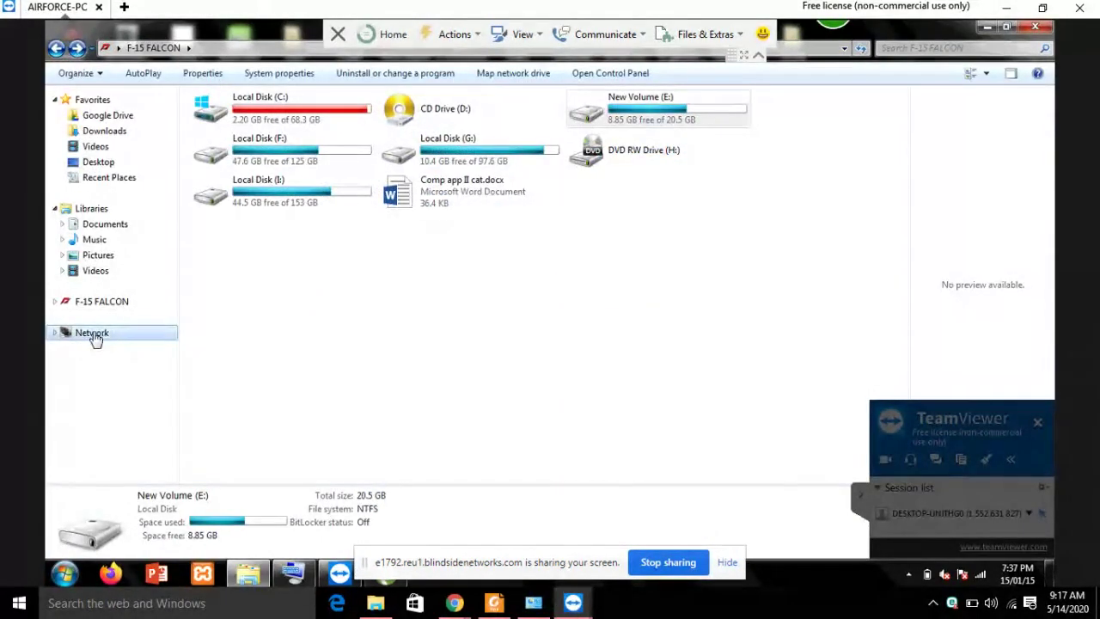
{"action": "left_click", "coordinate": [93, 334]}
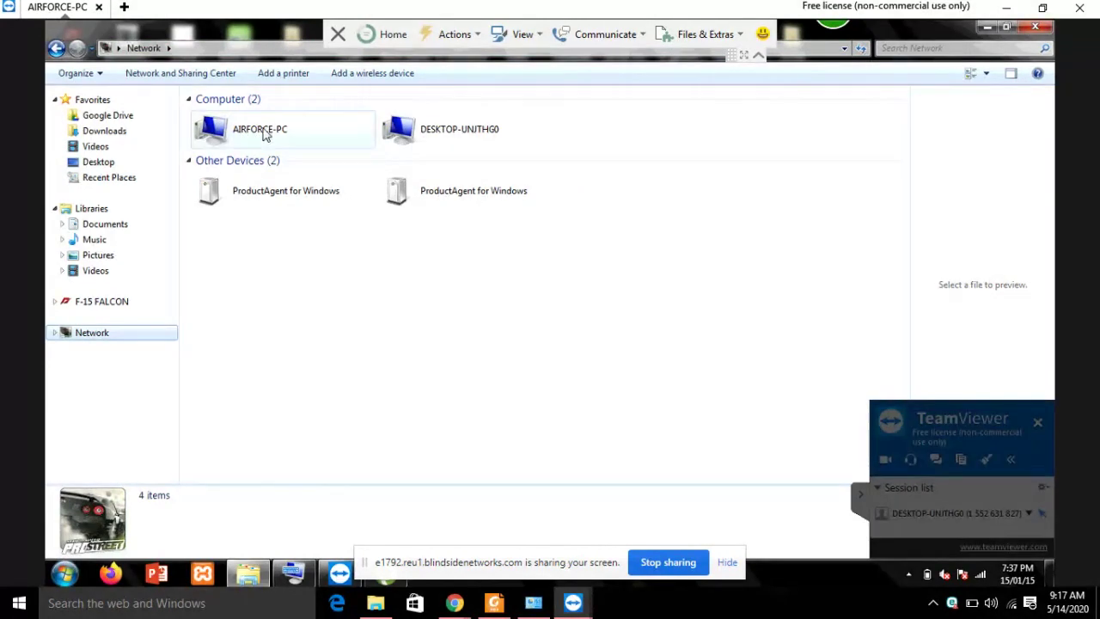
Open Wireless Network Connection 3's properties via Network and Sharing Center's adapter settings.
{"action": "left_click", "coordinate": [174, 72]}
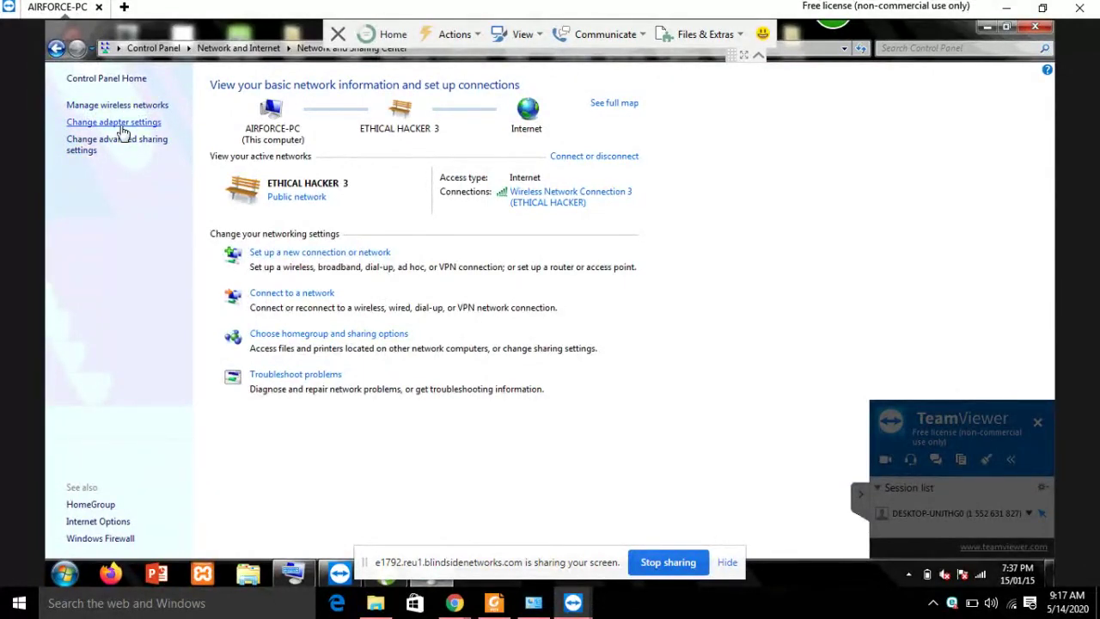
{"action": "left_click", "coordinate": [120, 126]}
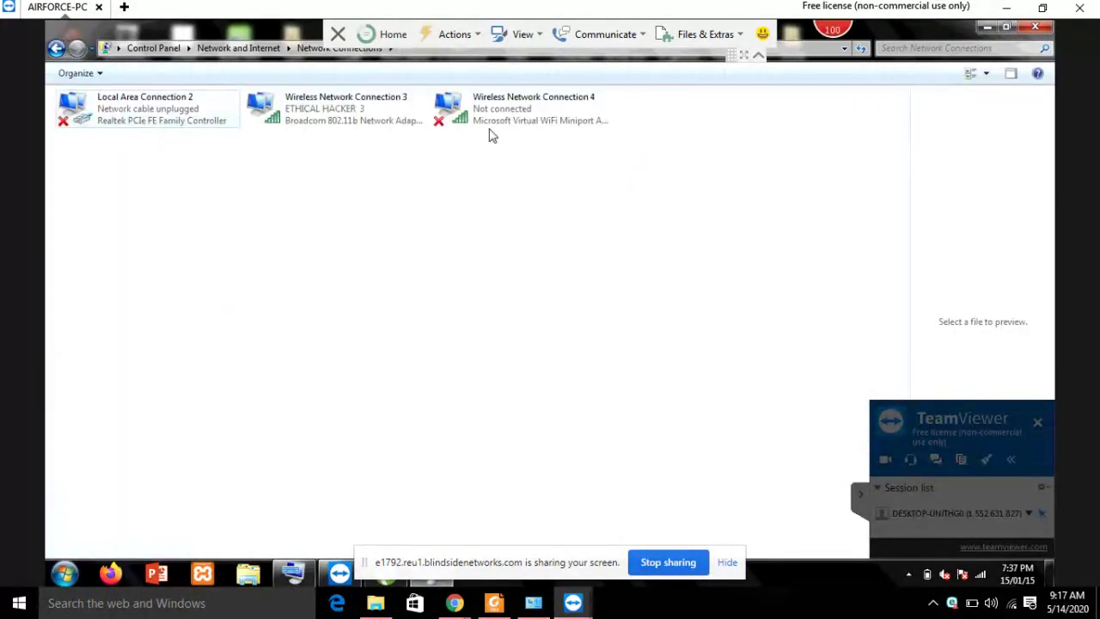
{"action": "left_click", "coordinate": [344, 105]}
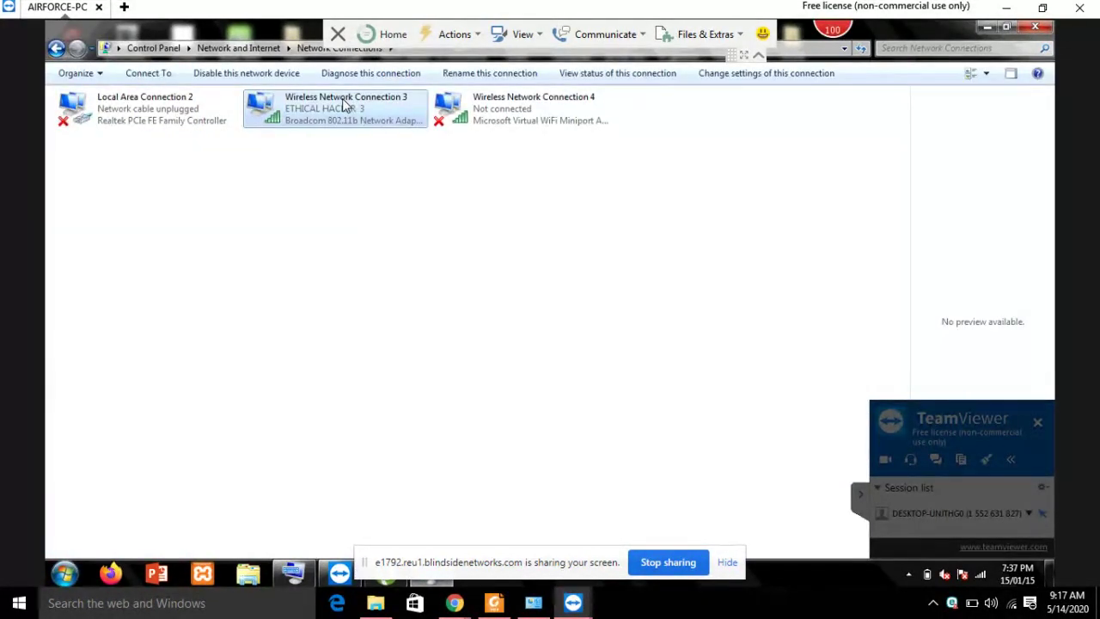
{"action": "double_click", "coordinate": [344, 105]}
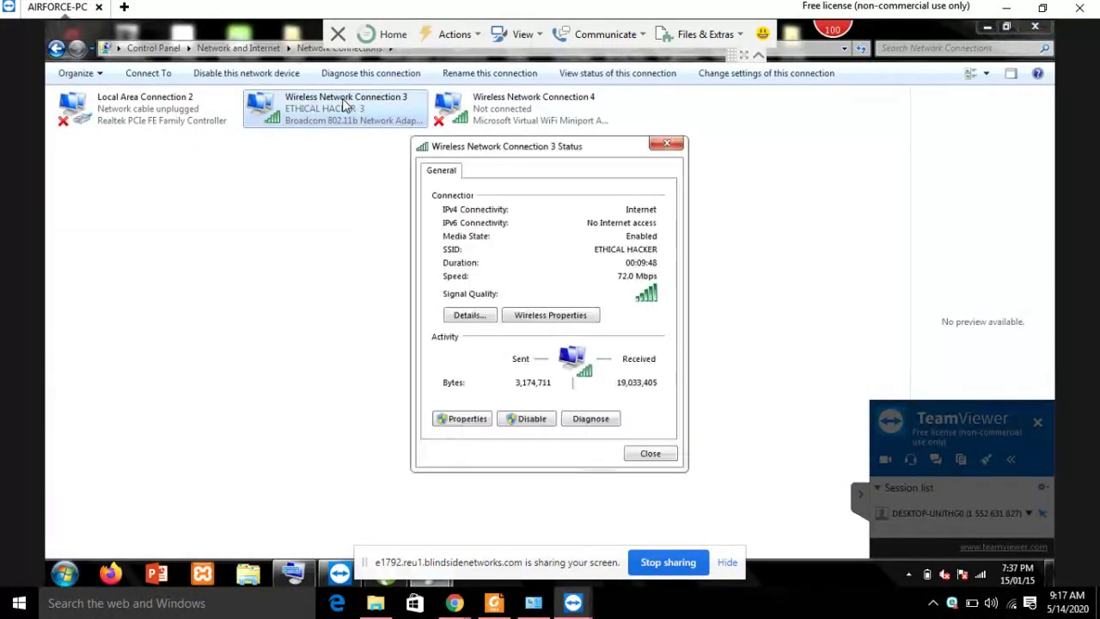
{"action": "left_click", "coordinate": [483, 419]}
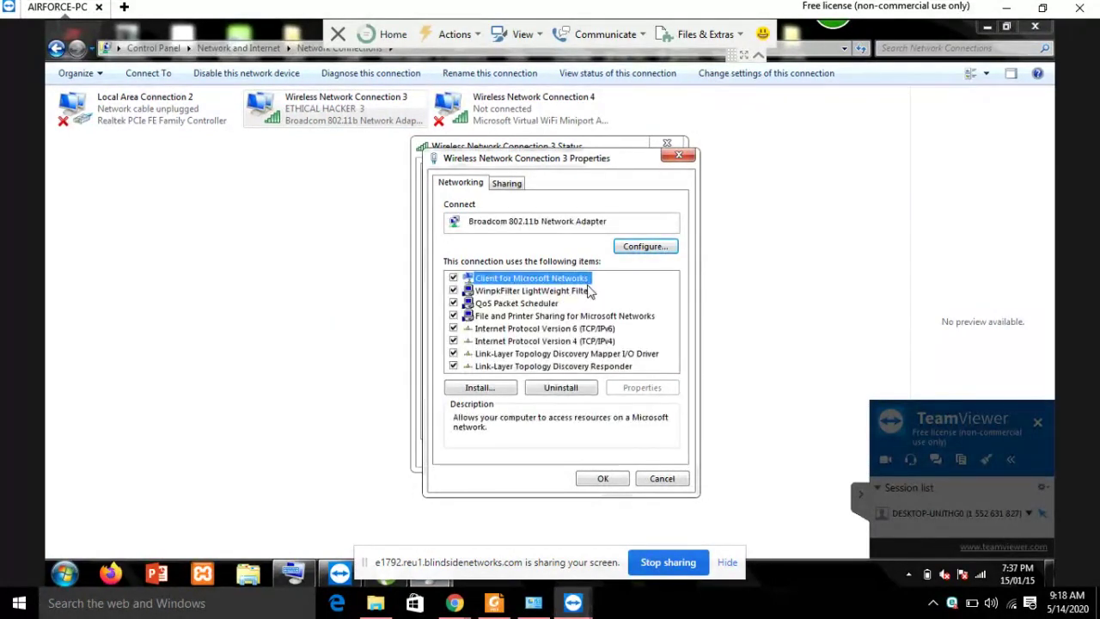
Inspect the TCP/IPv4 settings, cancel all dialogs unsaved, and minimise Network Connections.
{"action": "left_click", "coordinate": [598, 344]}
{"action": "double_click", "coordinate": [598, 343]}
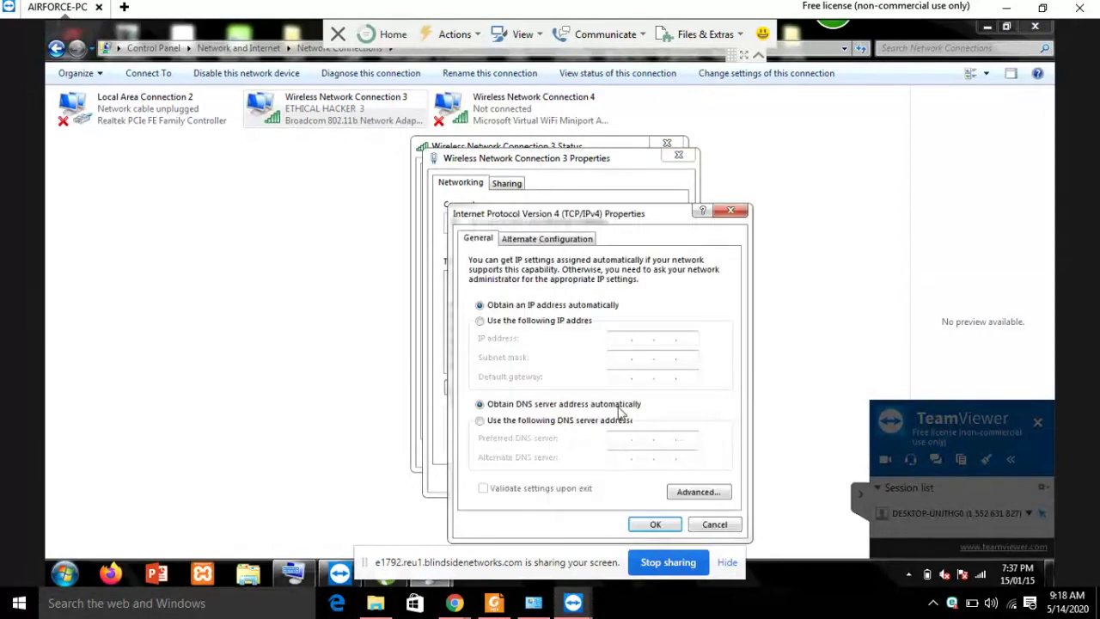
{"action": "left_click", "coordinate": [520, 321]}
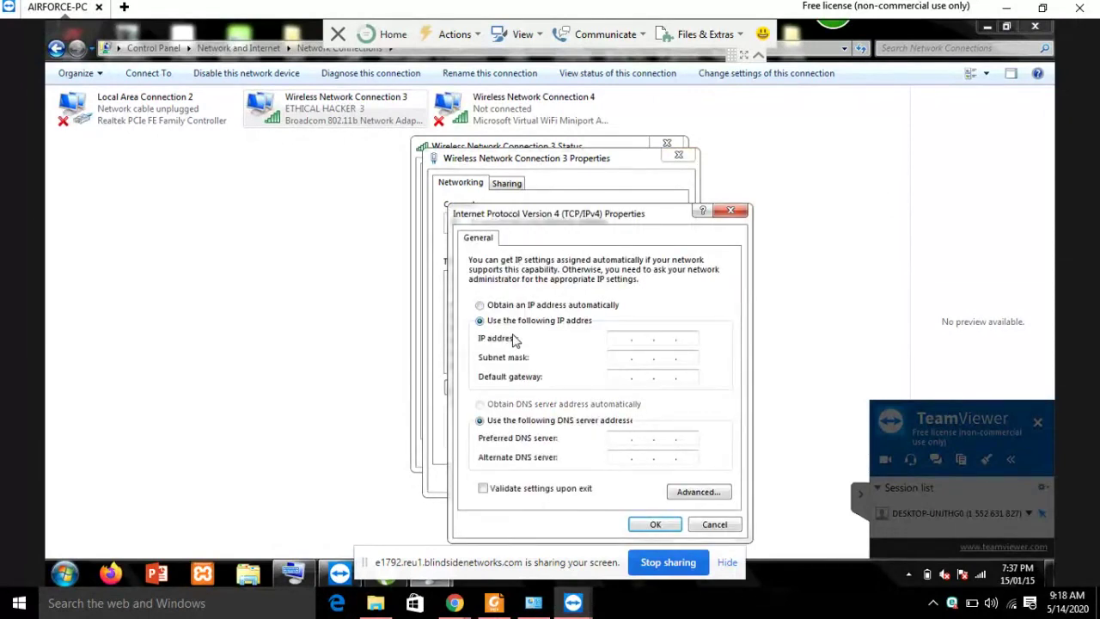
{"action": "left_click", "coordinate": [712, 526]}
{"action": "left_click", "coordinate": [675, 480]}
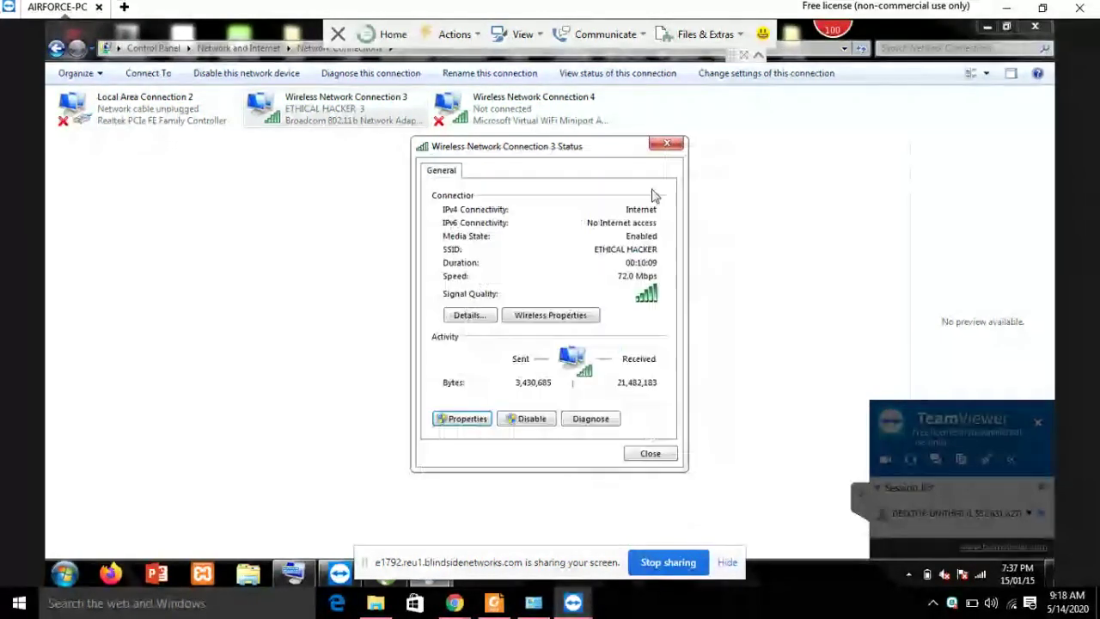
{"action": "left_click", "coordinate": [667, 145]}
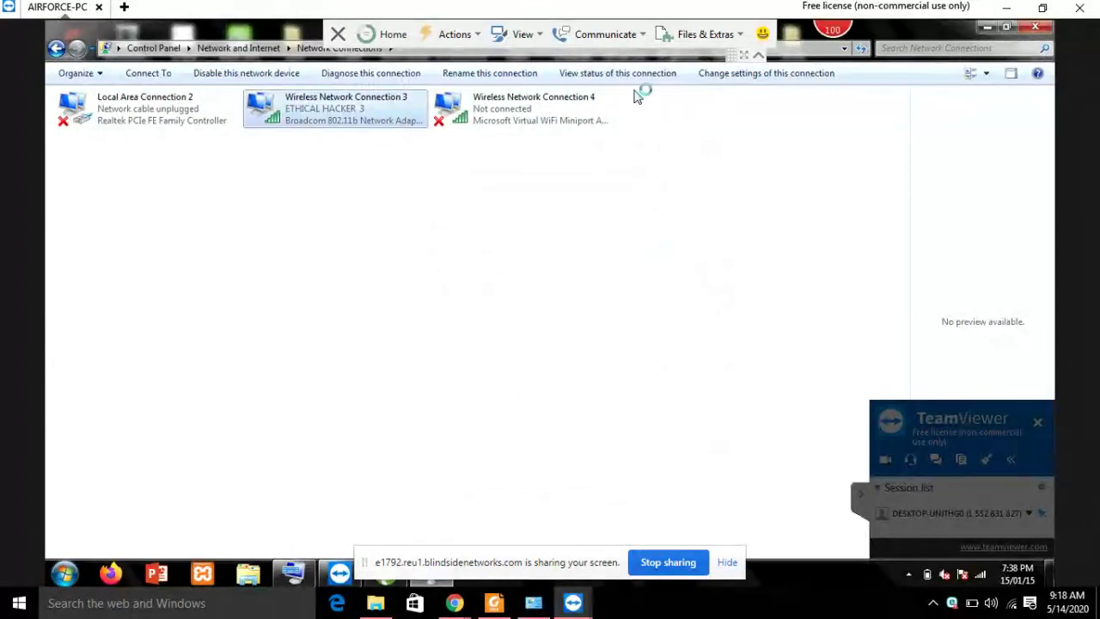
{"action": "left_click", "coordinate": [986, 31]}
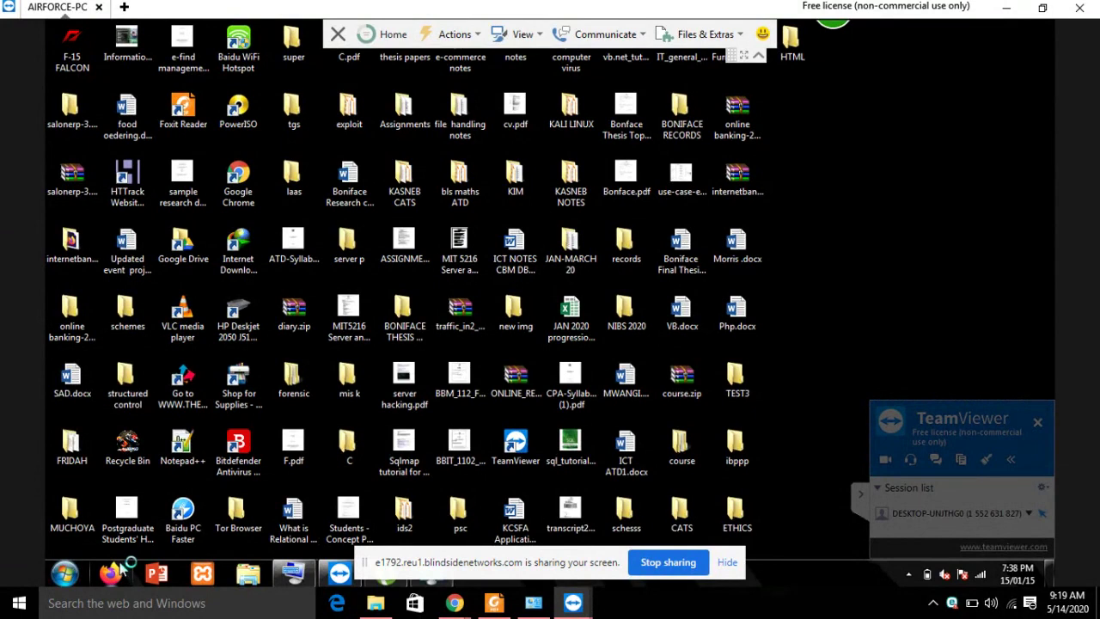
Launch Firefox on the remote PC and search the web for zetech.
{"action": "left_click", "coordinate": [65, 575]}
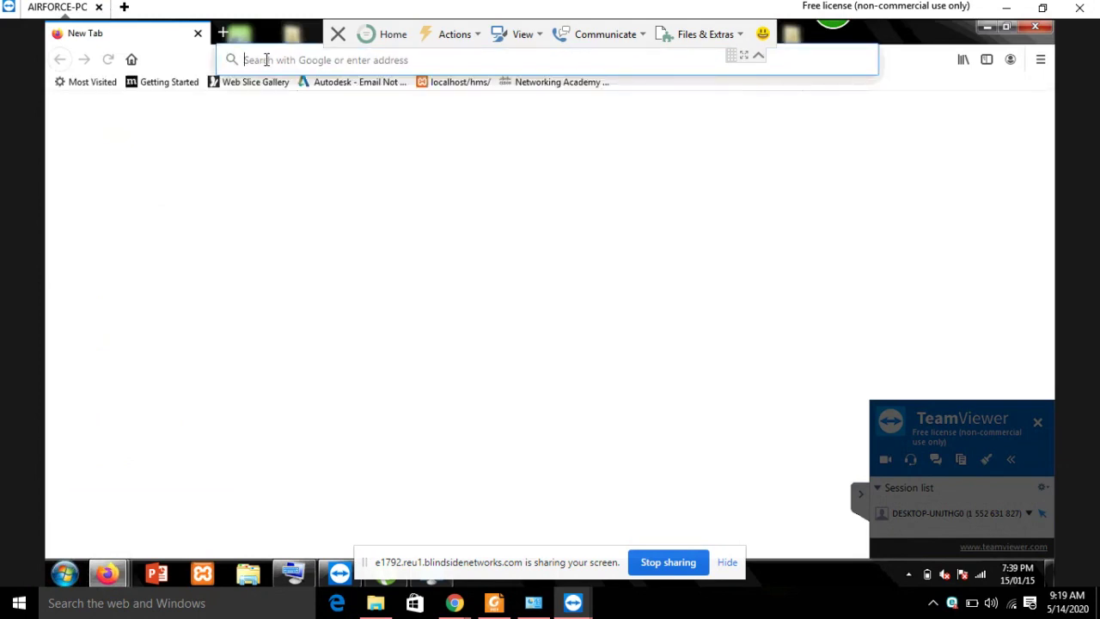
{"action": "type", "text": "z"}
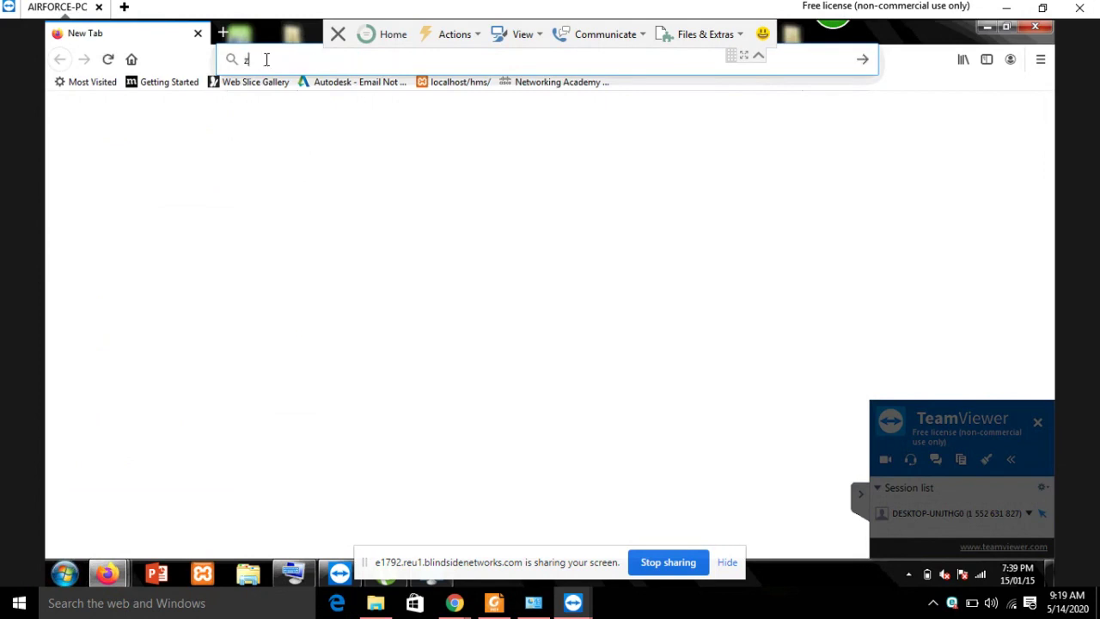
{"action": "type", "text": "etech"}
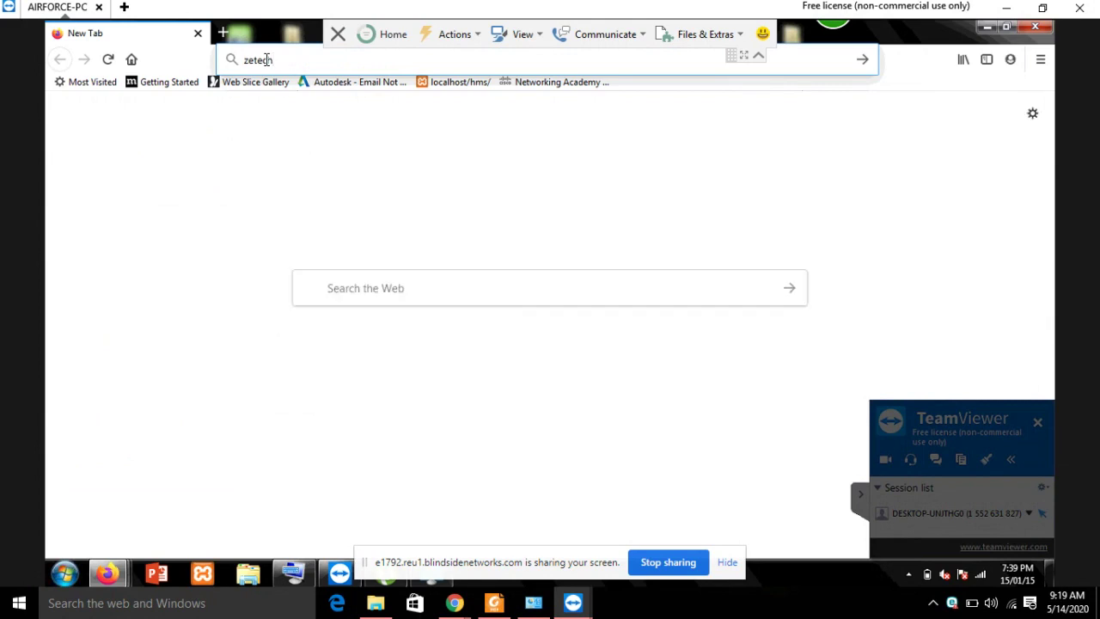
{"action": "key", "text": "Return"}
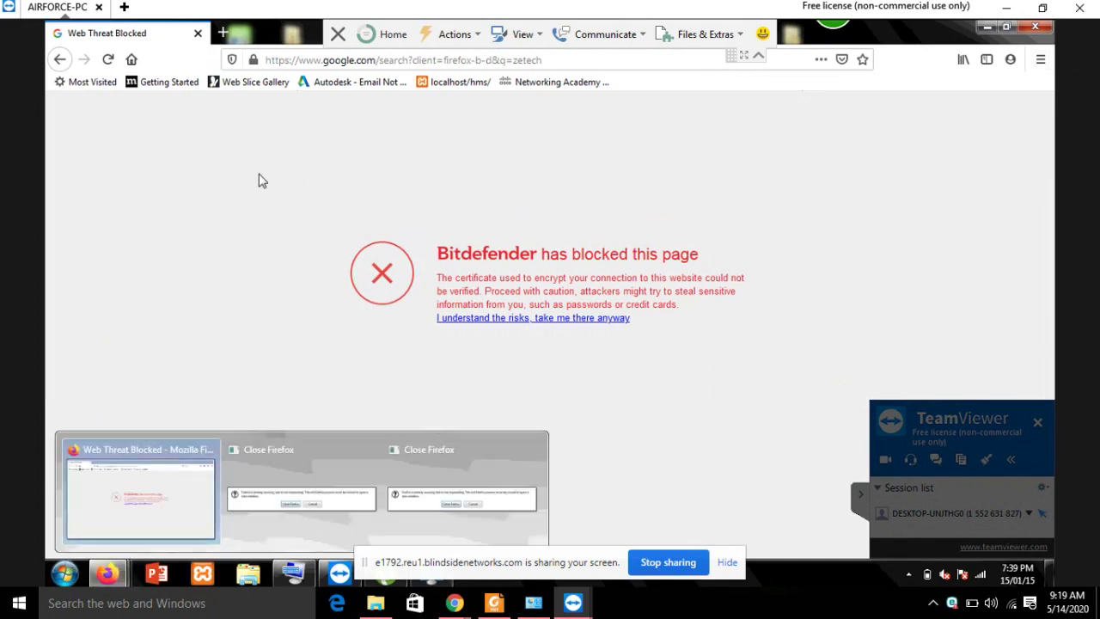
{"action": "left_click", "coordinate": [65, 574]}
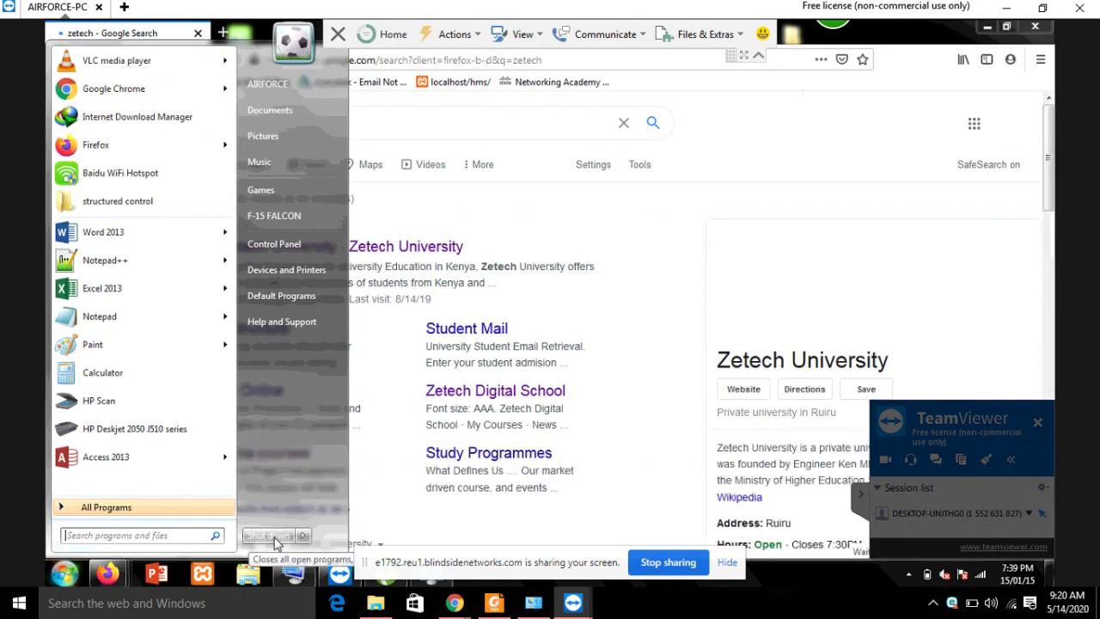
Shut down the remote PC from its Start menu.
{"action": "key", "text": "Escape"}
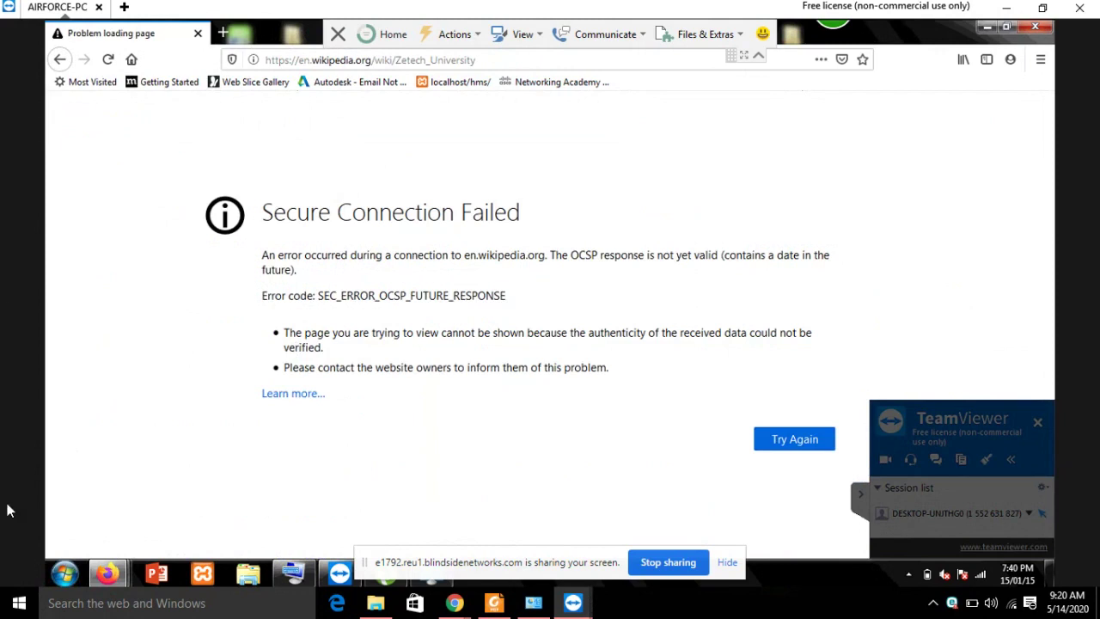
{"action": "left_click", "coordinate": [67, 575]}
{"action": "left_click", "coordinate": [252, 536]}
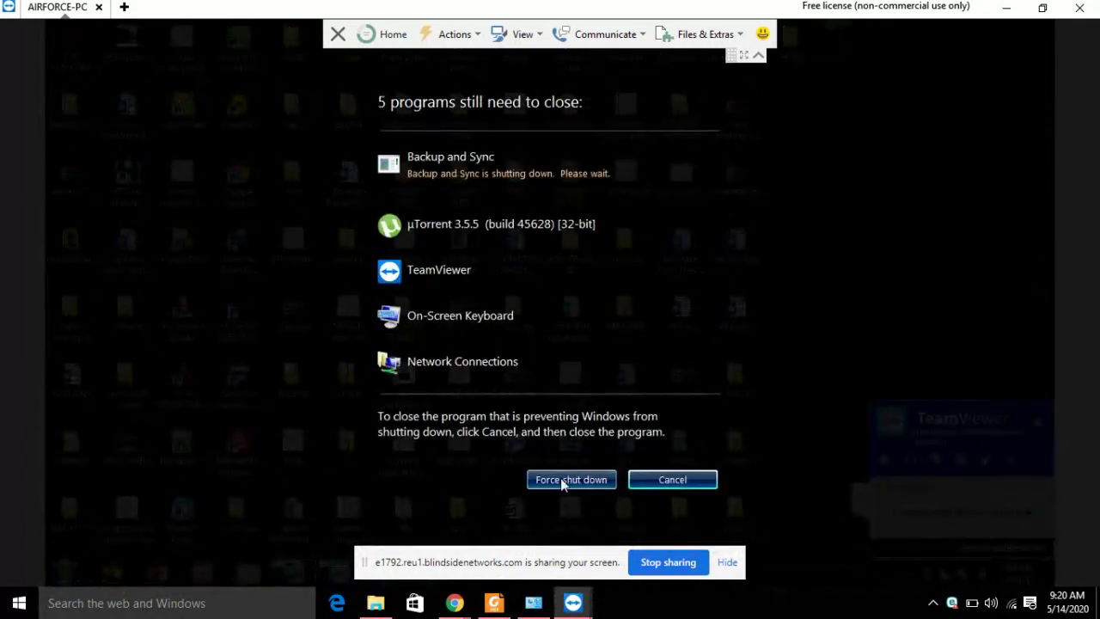
Confirm a forced shutdown of the remote PC, skip waiting for the partner, and stop sharing.
{"action": "left_click", "coordinate": [561, 478]}
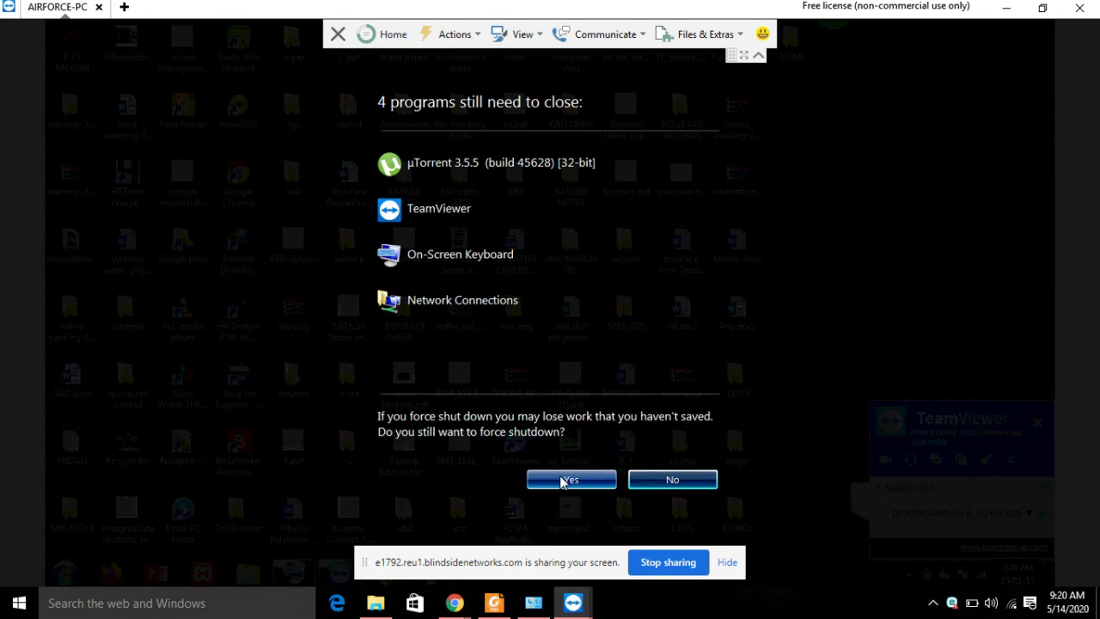
{"action": "left_click", "coordinate": [563, 481]}
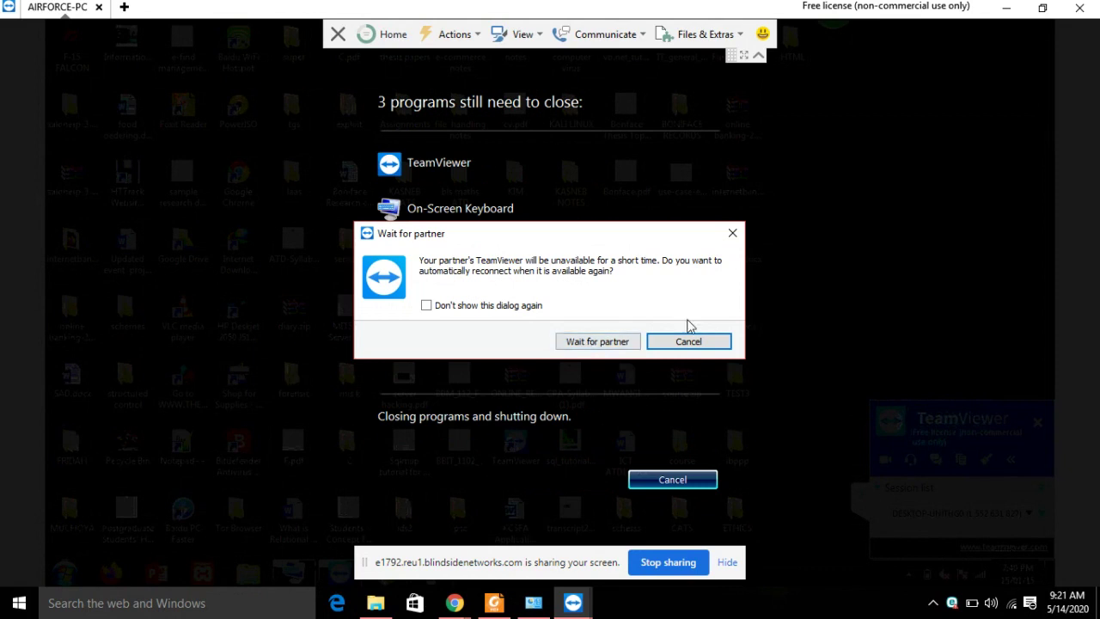
{"action": "left_click", "coordinate": [695, 345]}
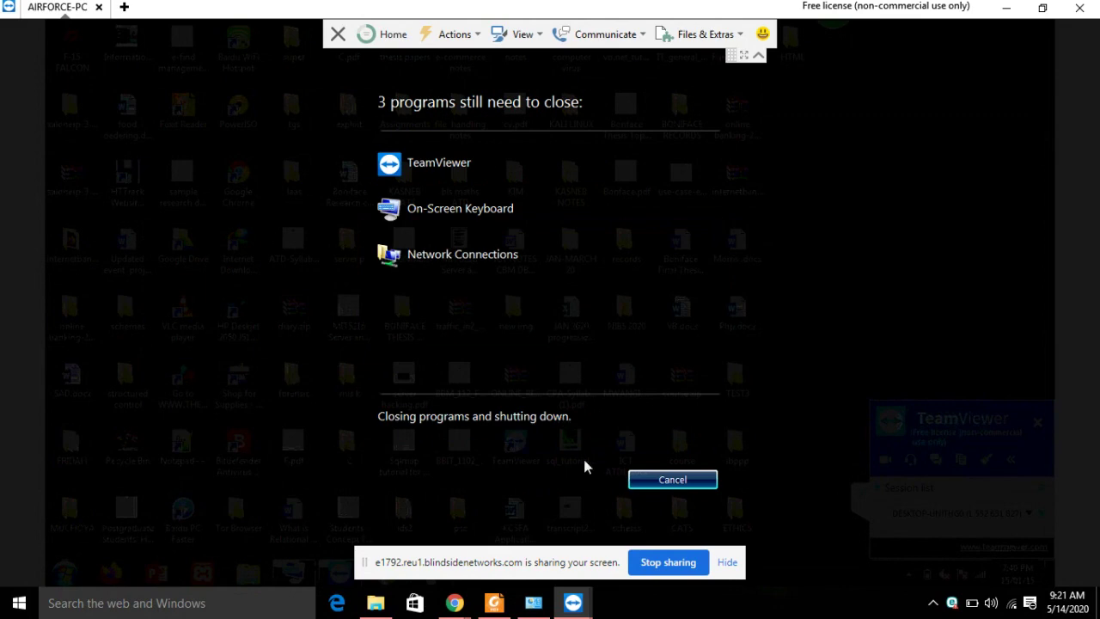
{"action": "left_click", "coordinate": [687, 568]}
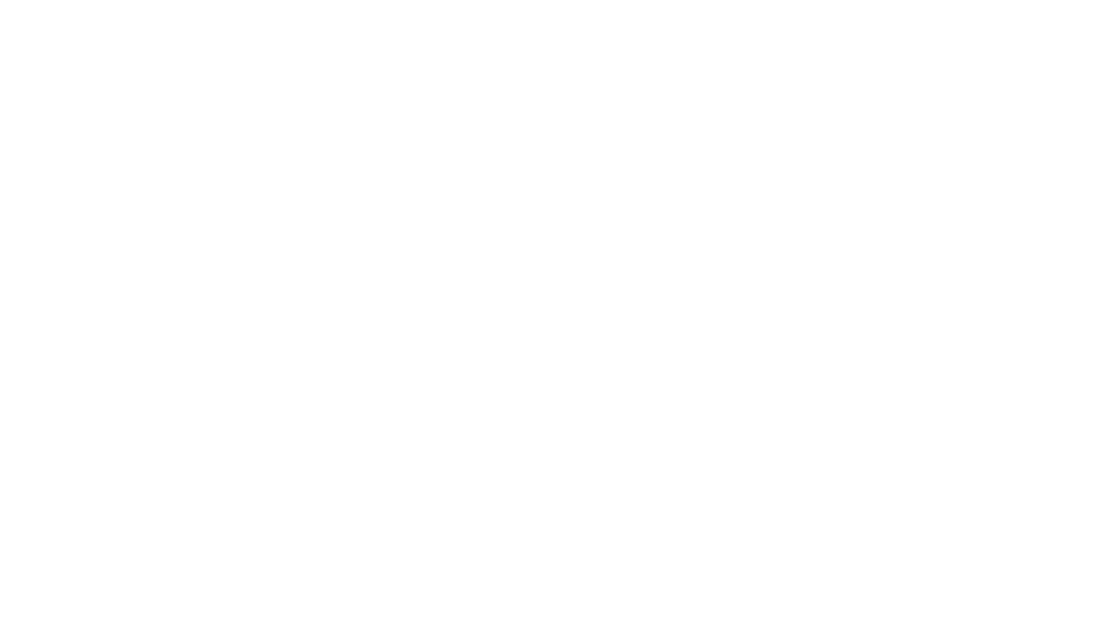